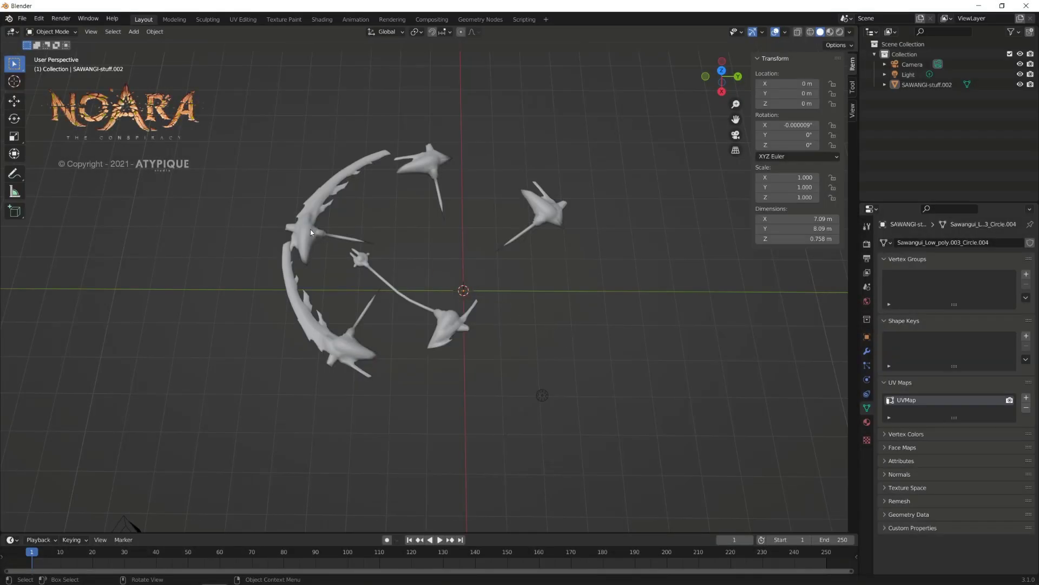
pyautogui.click(310, 230)
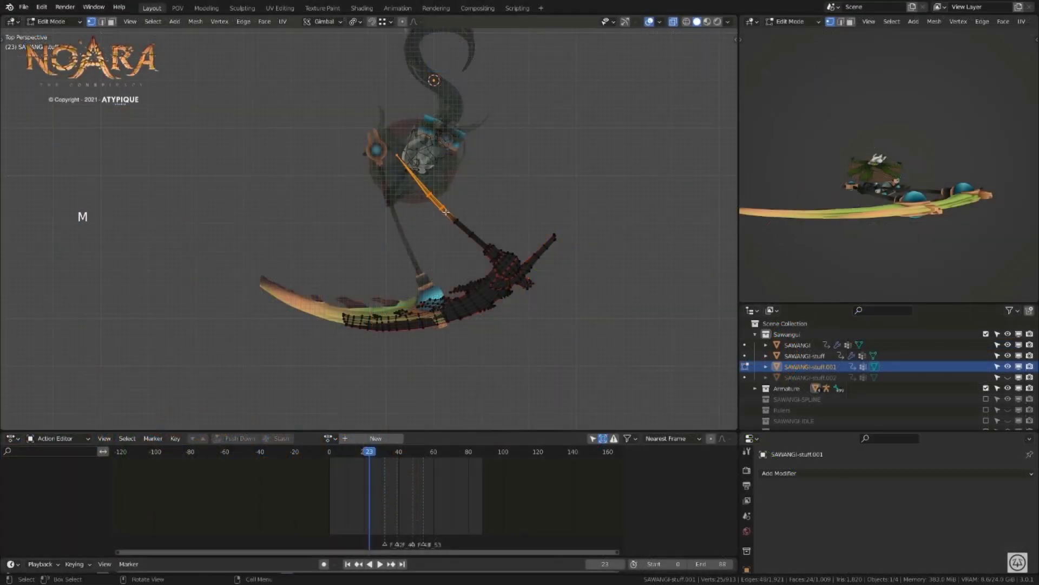
pyautogui.hotkey('alt', 'z')
pyautogui.press('ctrl+KP_Add')
pyautogui.press('g')
pyautogui.press('r')
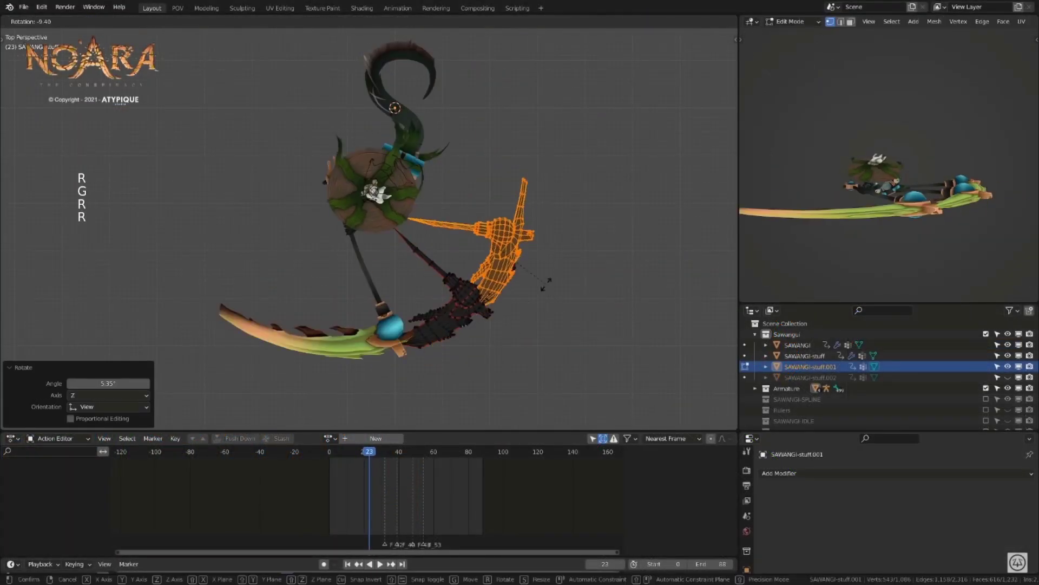
pyautogui.press('g')
pyautogui.click(557, 281)
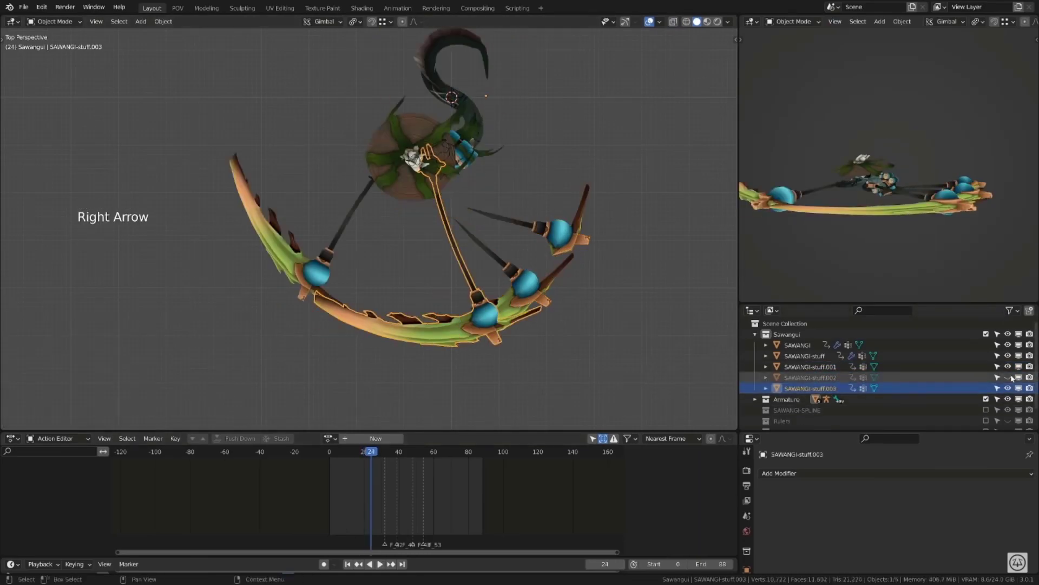
pyautogui.press('a')
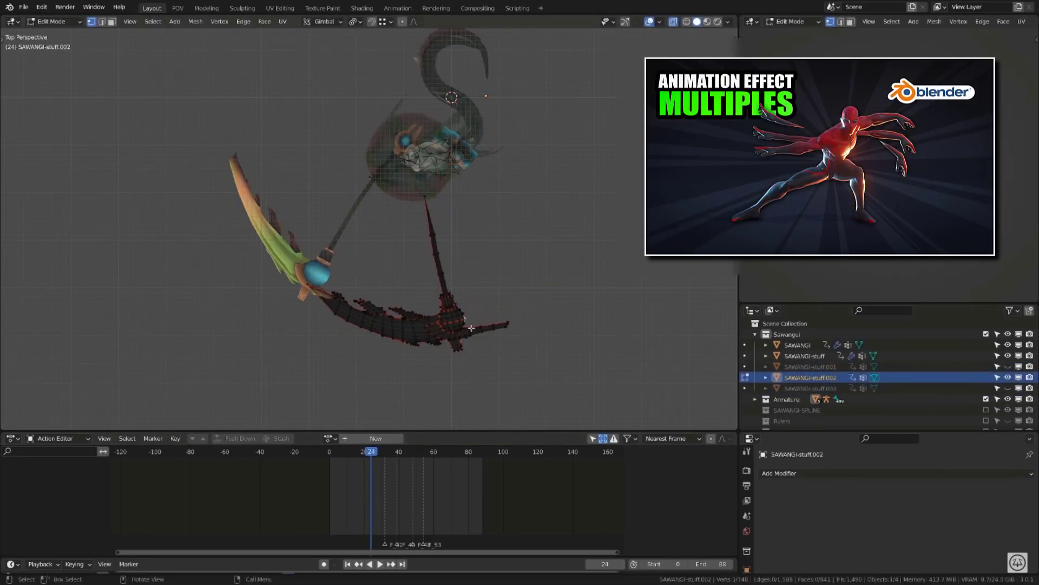
pyautogui.press('g')
pyautogui.click(305, 281)
pyautogui.press('m')
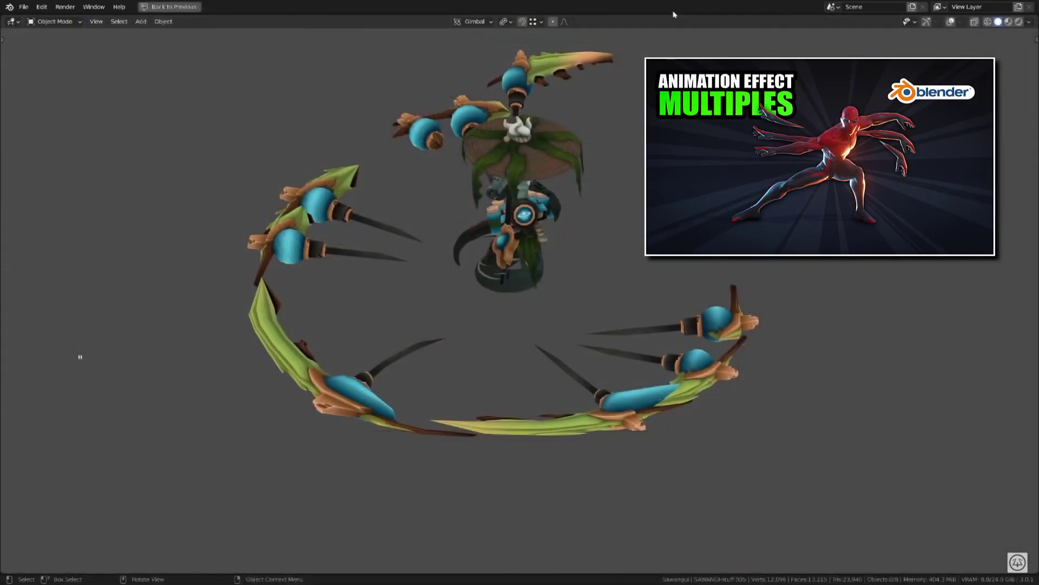
pyautogui.press('Right')
pyautogui.press('Right')
pyautogui.press('Right')
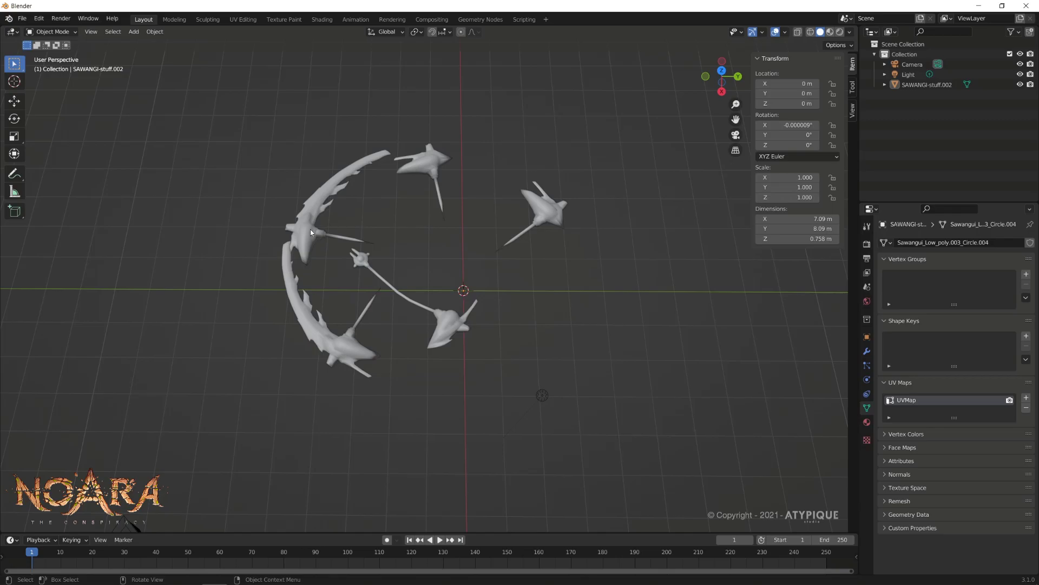
# - In Edit Mode, separate the arc mesh by loose parts into five blade objects
pyautogui.click(311, 229)
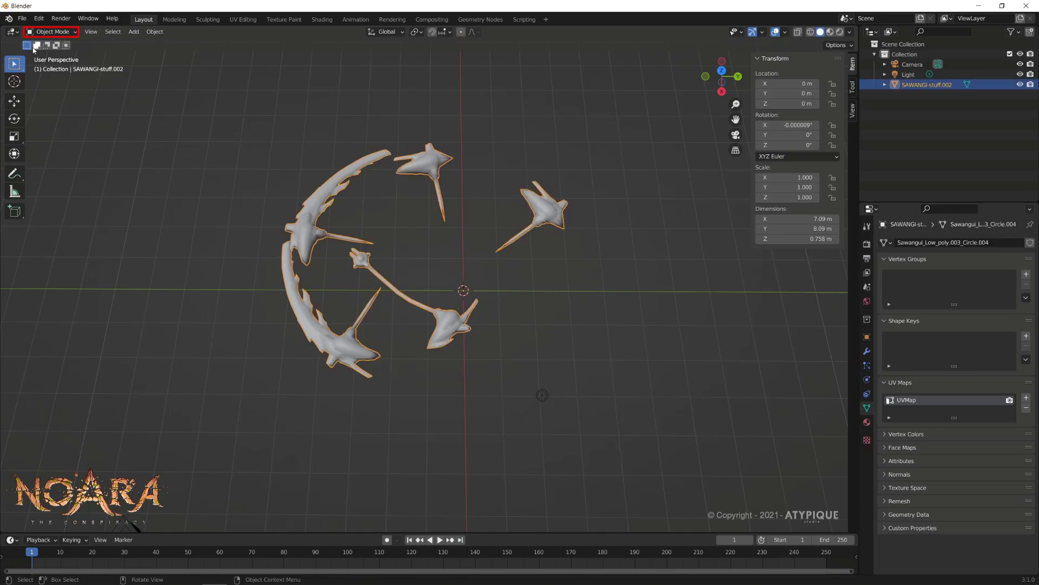
pyautogui.click(41, 33)
pyautogui.click(50, 55)
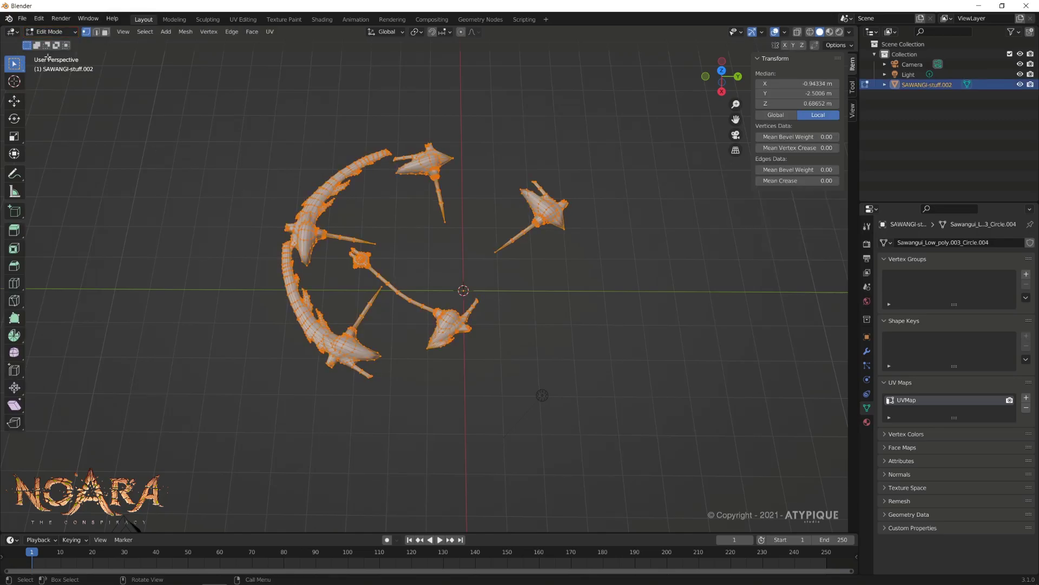
pyautogui.click(186, 32)
pyautogui.moveTo(205, 123)
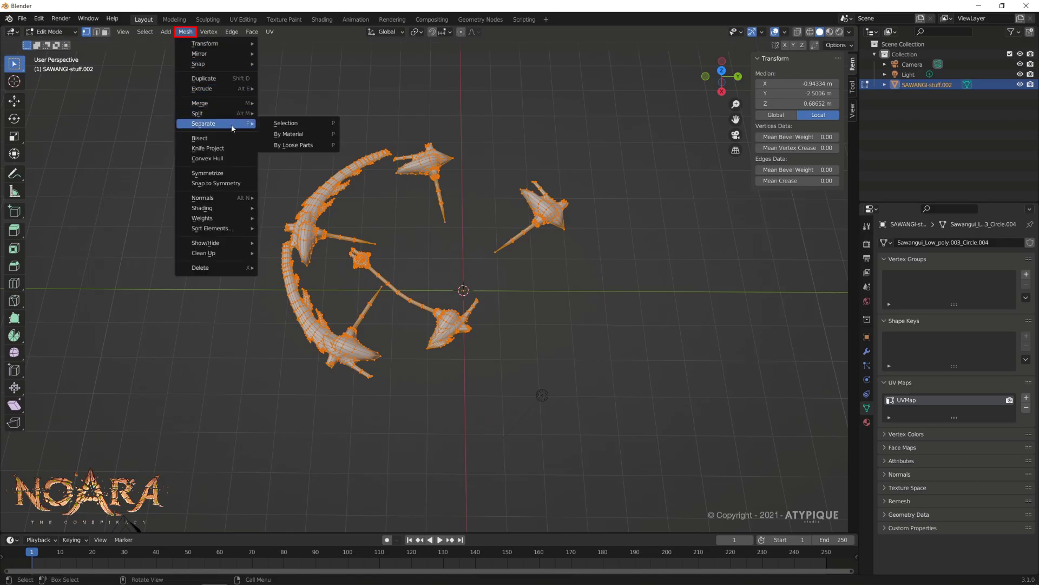
pyautogui.click(325, 146)
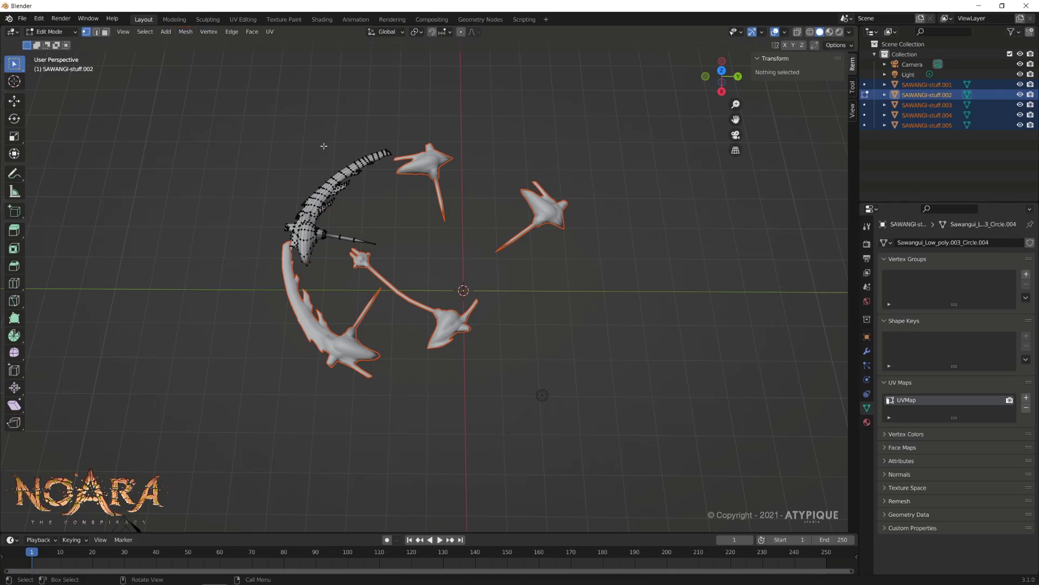
# - Back in Object Mode, box-select the five blades without the light and export them as FBX
pyautogui.click(53, 31)
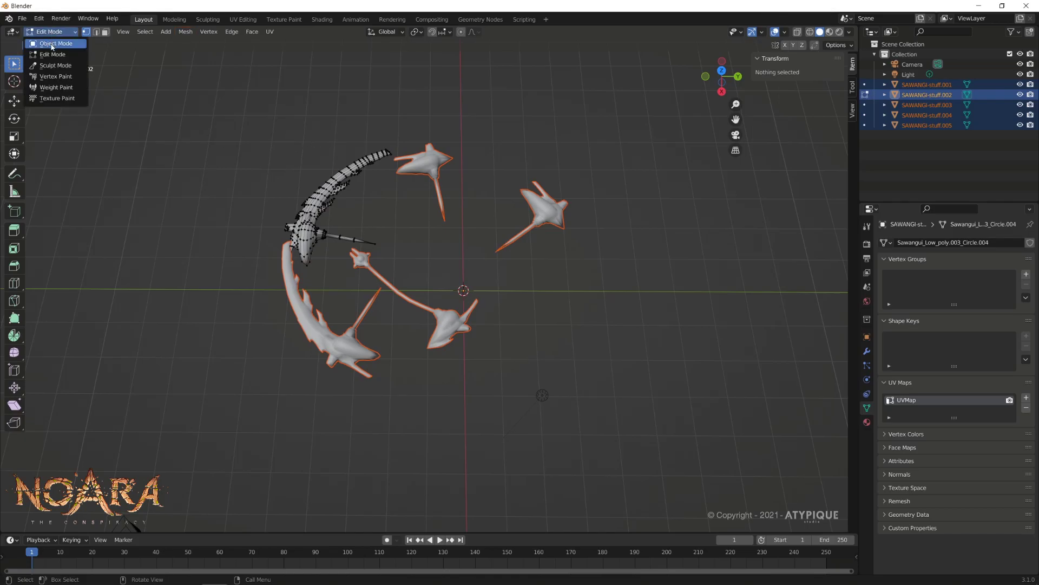
pyautogui.click(49, 44)
pyautogui.moveTo(266, 327); pyautogui.dragTo(501, 170, button='middle')
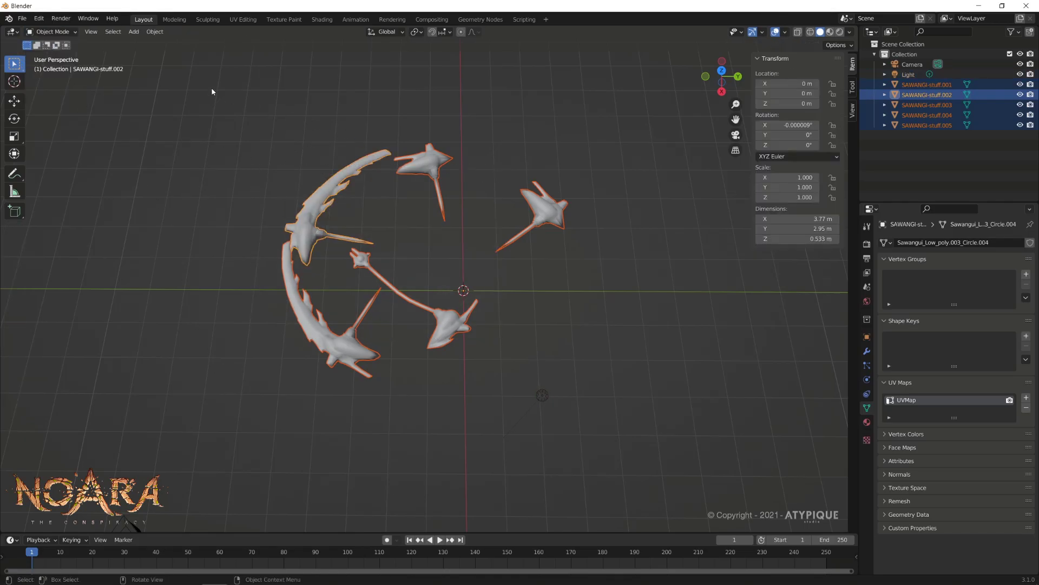
pyautogui.click(23, 18)
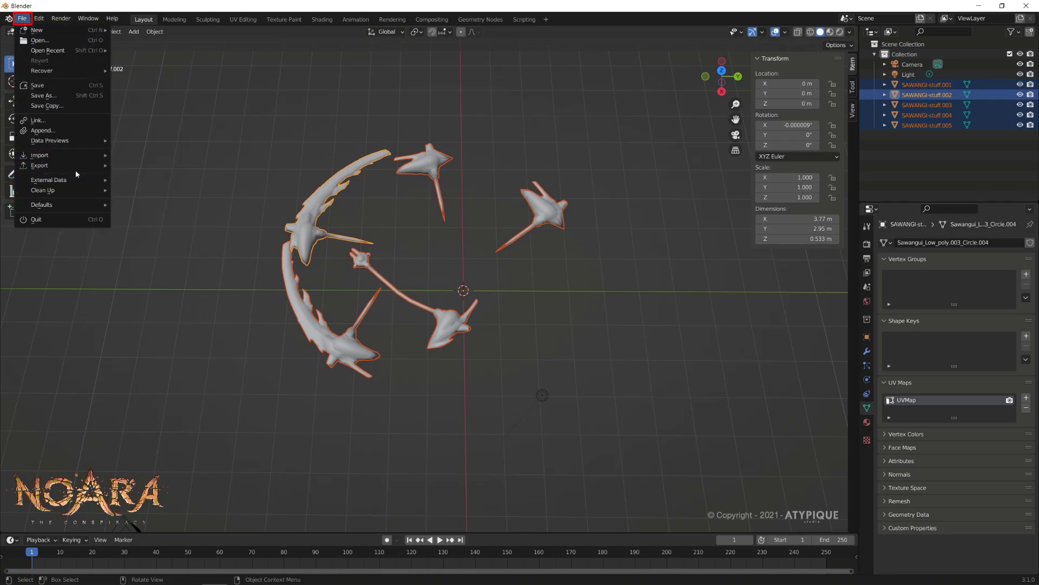
pyautogui.moveTo(40, 165)
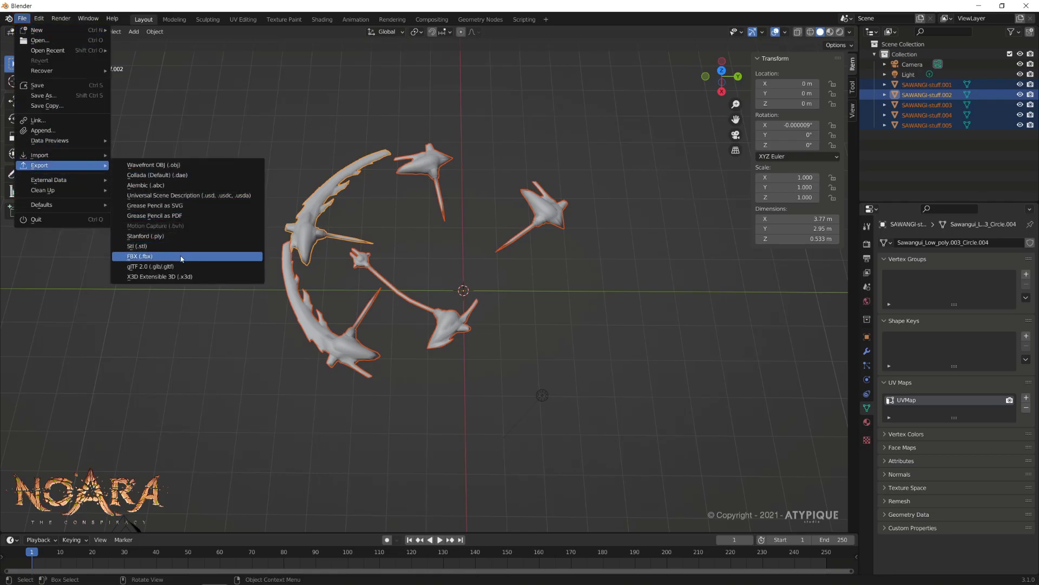
pyautogui.click(180, 258)
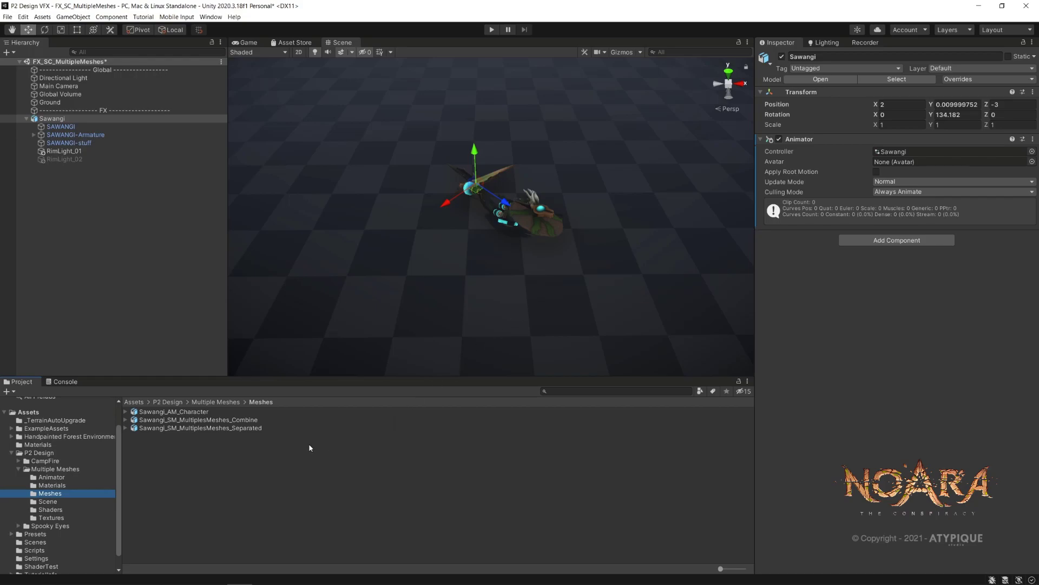
# - Drag Sawangi_SM_MultiplesMeshes_Separated into the Hierarchy and assign FX_MA_Sawangi_Stuff to its five child parts
pyautogui.click(218, 430)
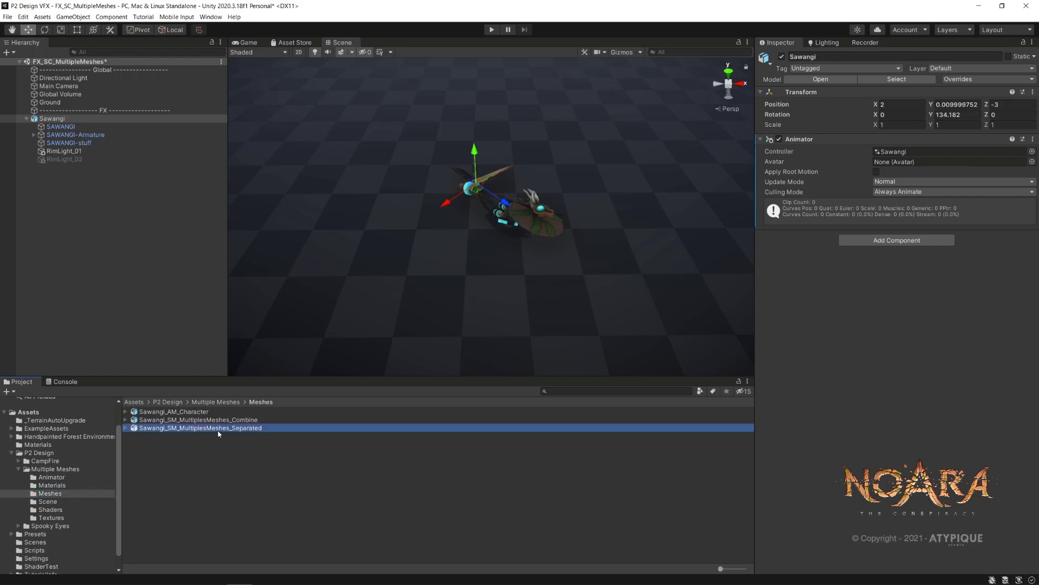
pyautogui.moveTo(217, 433); pyautogui.dragTo(64, 120)
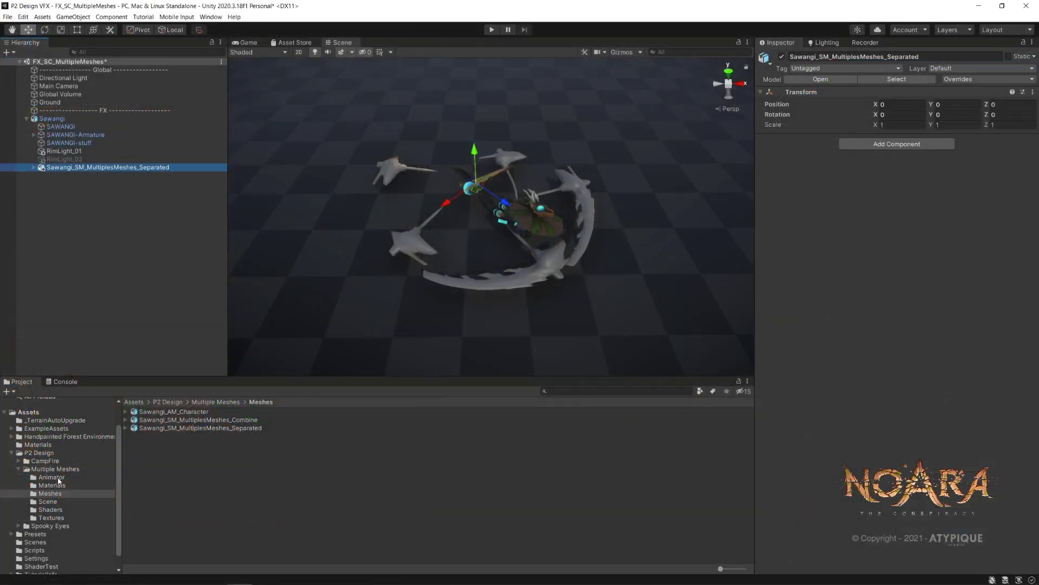
pyautogui.click(51, 485)
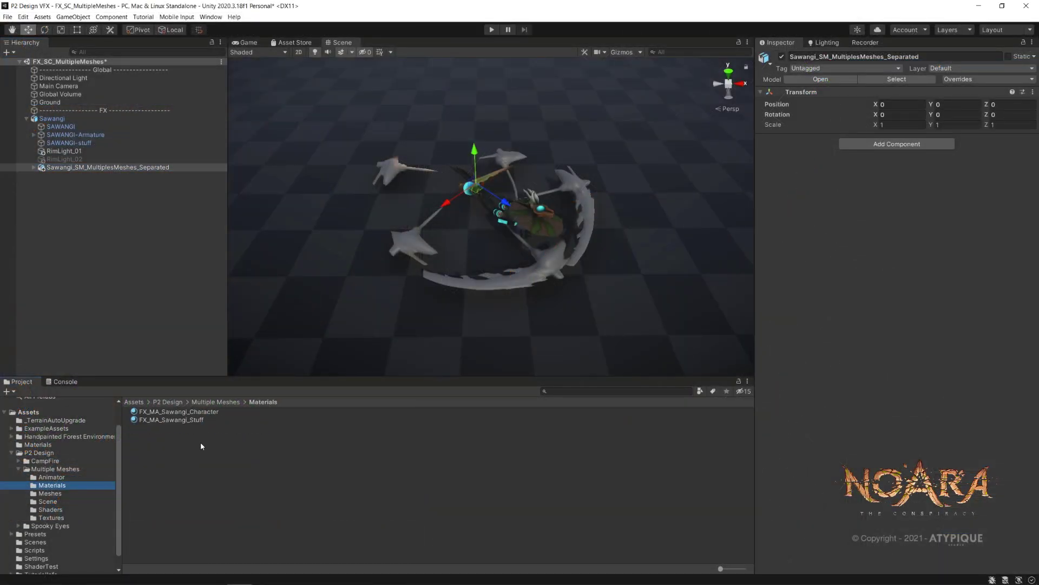
pyautogui.click(34, 167)
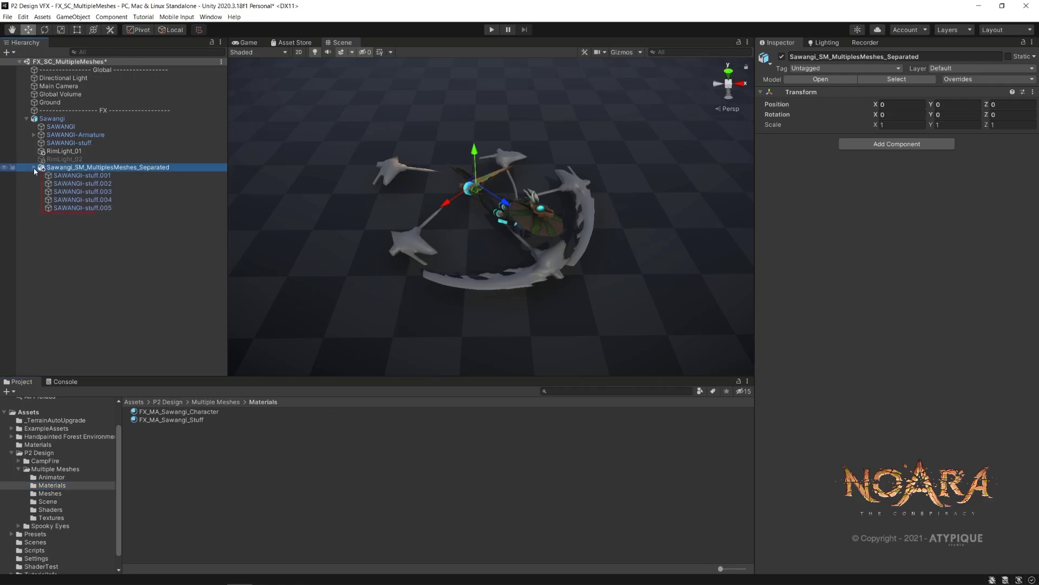
pyautogui.click(81, 175)
pyautogui.keyDown('shift'); pyautogui.click(96, 208); pyautogui.keyUp('shift')
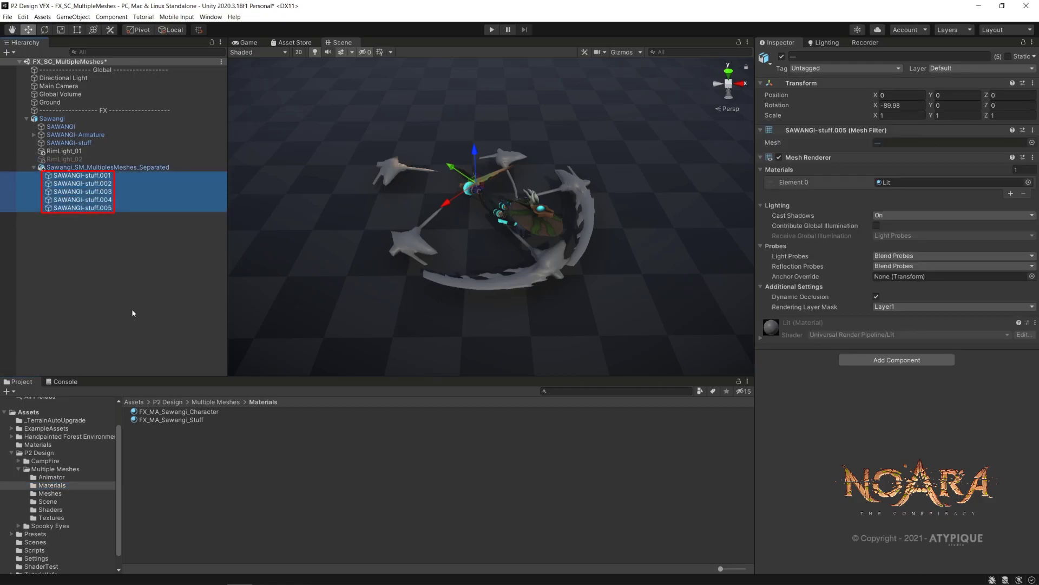
pyautogui.moveTo(171, 420); pyautogui.dragTo(890, 181)
pyautogui.moveTo(109, 167)
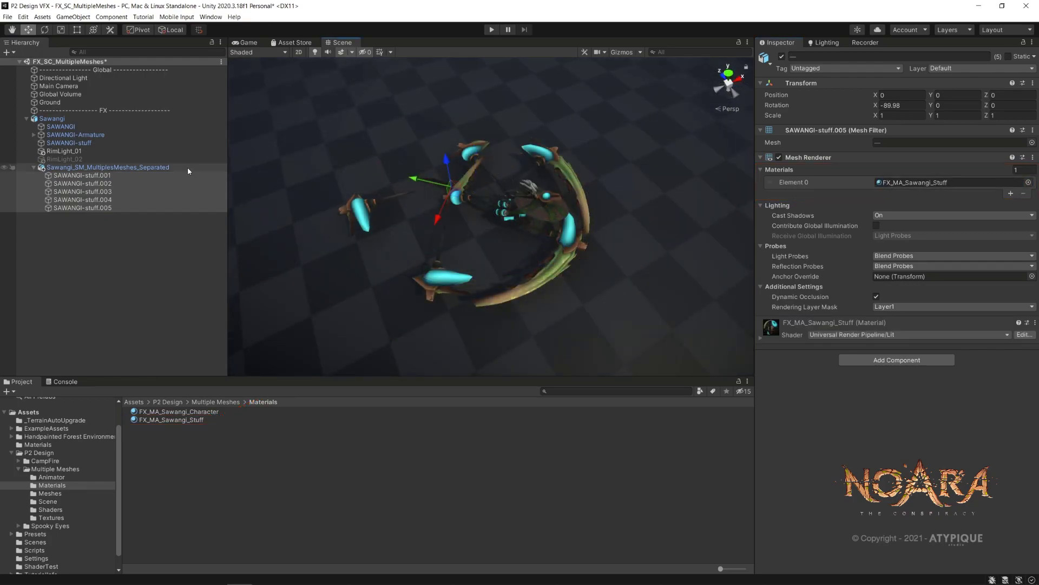
# - Add an Animator component to the separated blade object
pyautogui.click(187, 167)
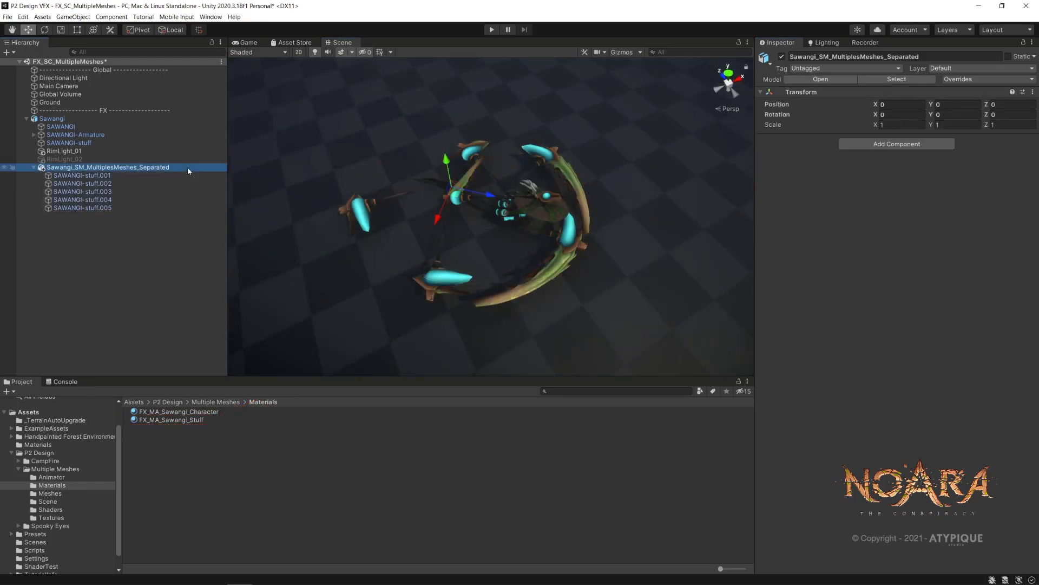
pyautogui.click(881, 147)
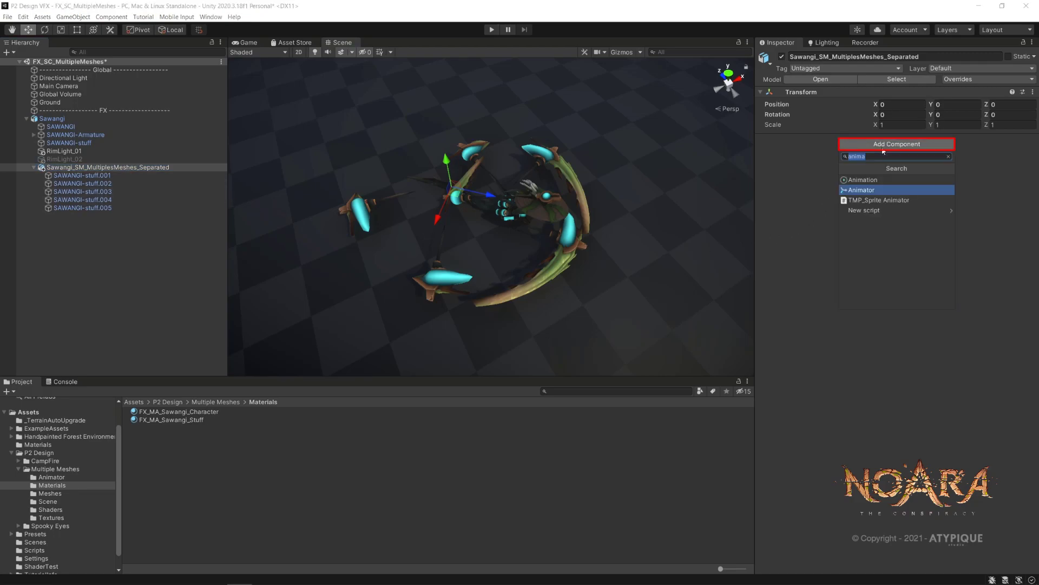
pyautogui.click(894, 190)
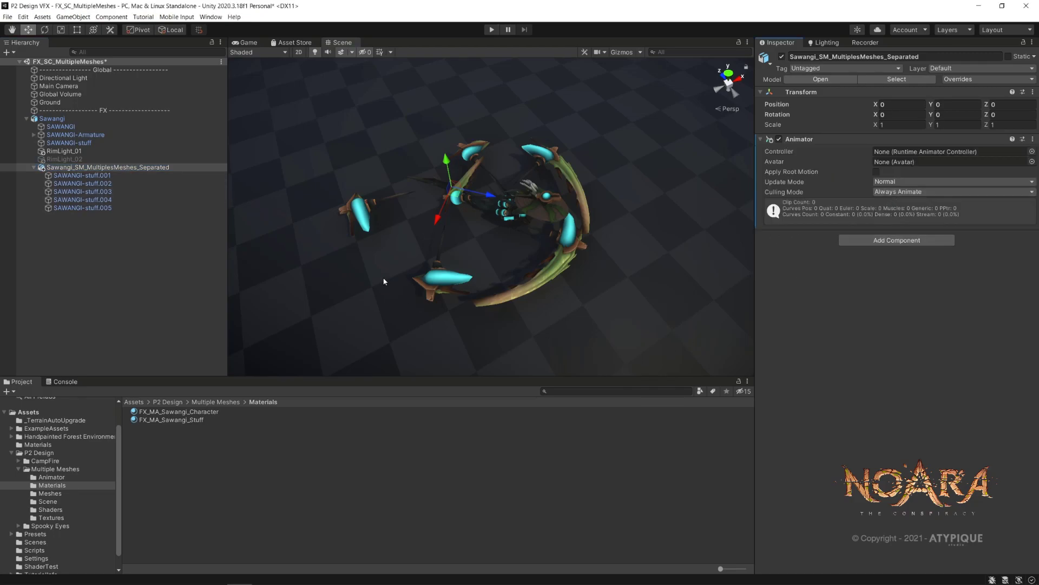
# - Open the Animation window and dock it as a tab in the layout
pyautogui.click(211, 16)
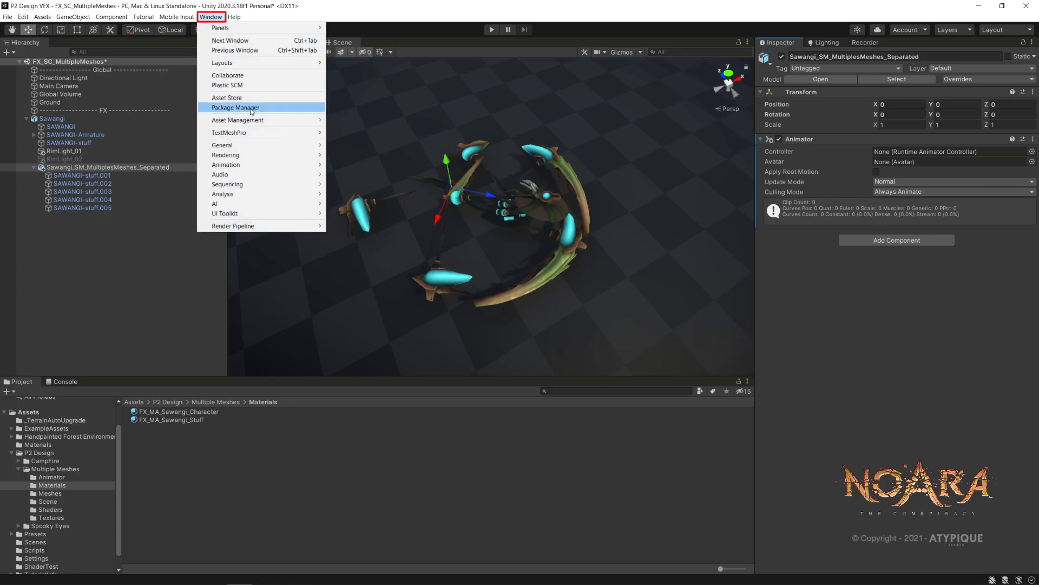
pyautogui.moveTo(226, 164)
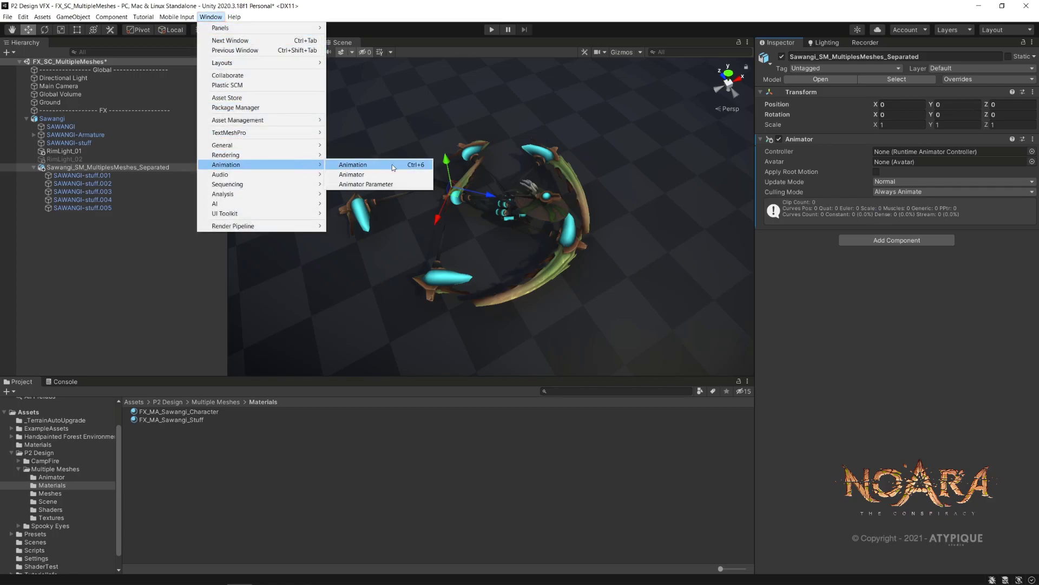
pyautogui.click(393, 166)
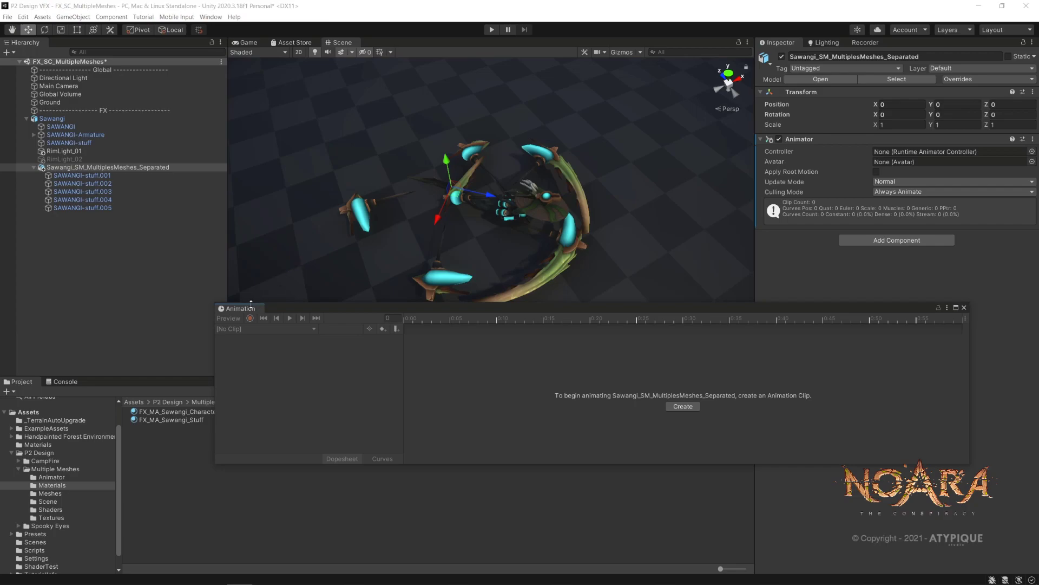
pyautogui.moveTo(240, 308); pyautogui.dragTo(59, 389)
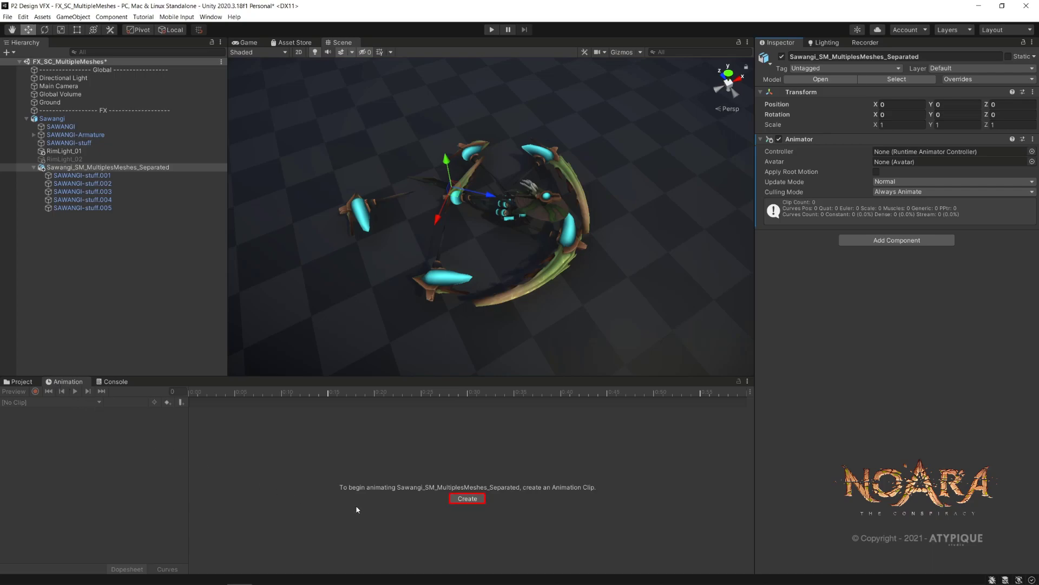
# - Choose the FX_AN_Sawangi_MultipleMesh clip in the Animation window and preview it in the scene
pyautogui.click(458, 501)
pyautogui.write('FX_AN_Sawangi_MultipleMeshes')
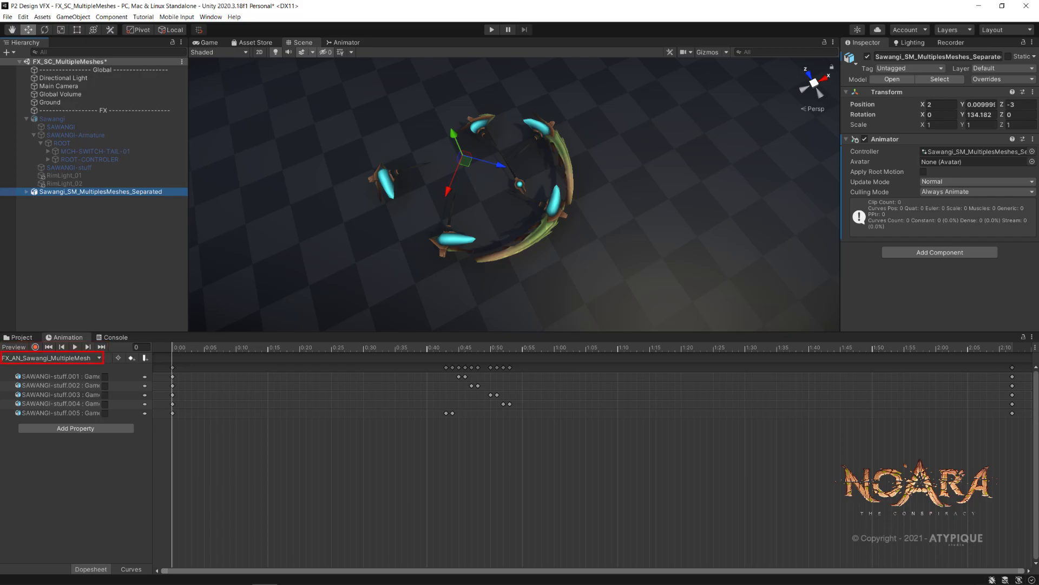
pyautogui.click(50, 357)
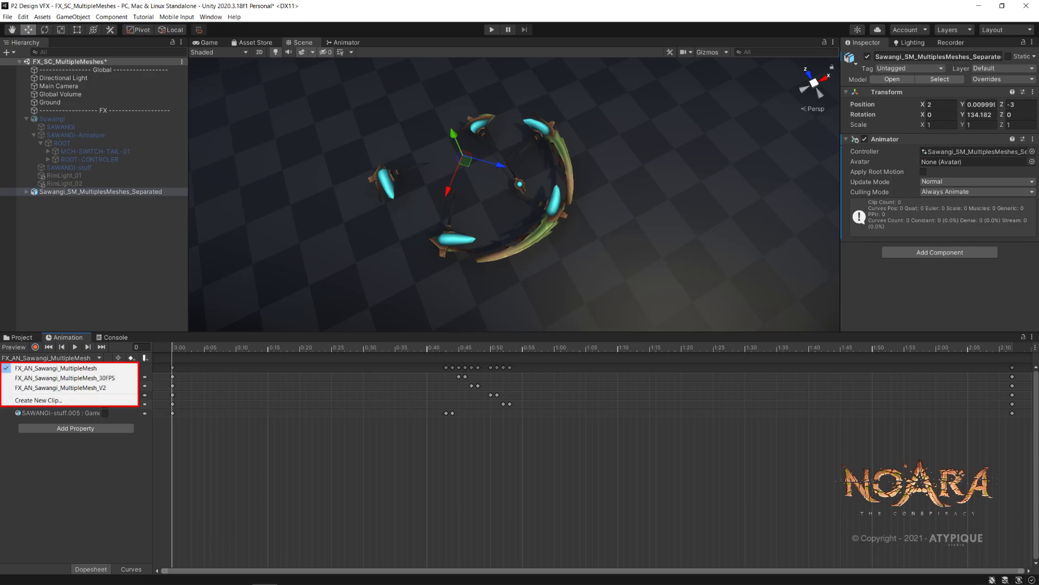
pyautogui.click(396, 348)
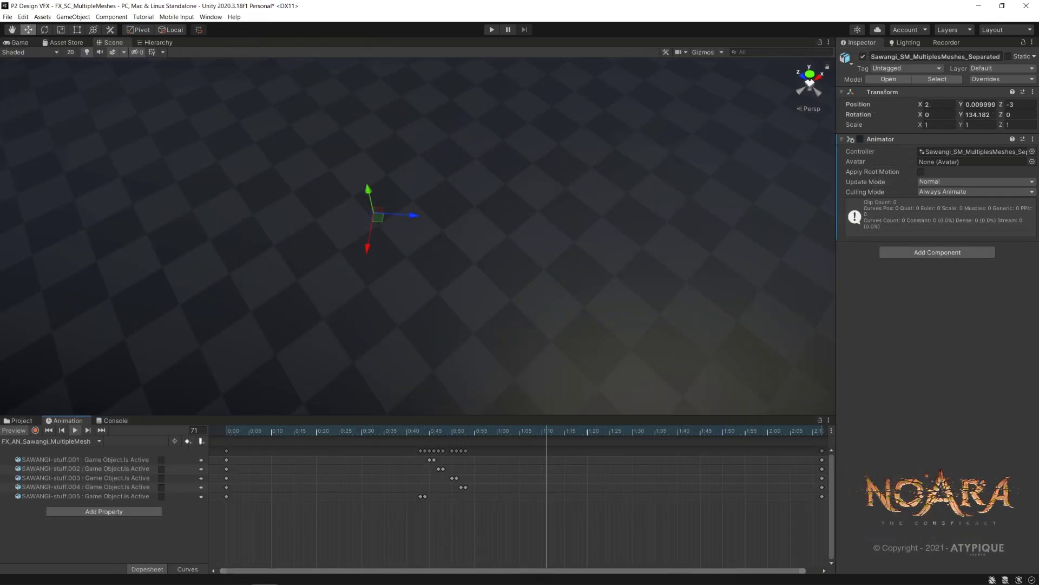
# - Scrub to around frame 40 and add Is Active tracks for SAWANGI-stuff.001 and .002
pyautogui.moveTo(402, 430); pyautogui.dragTo(470, 431)
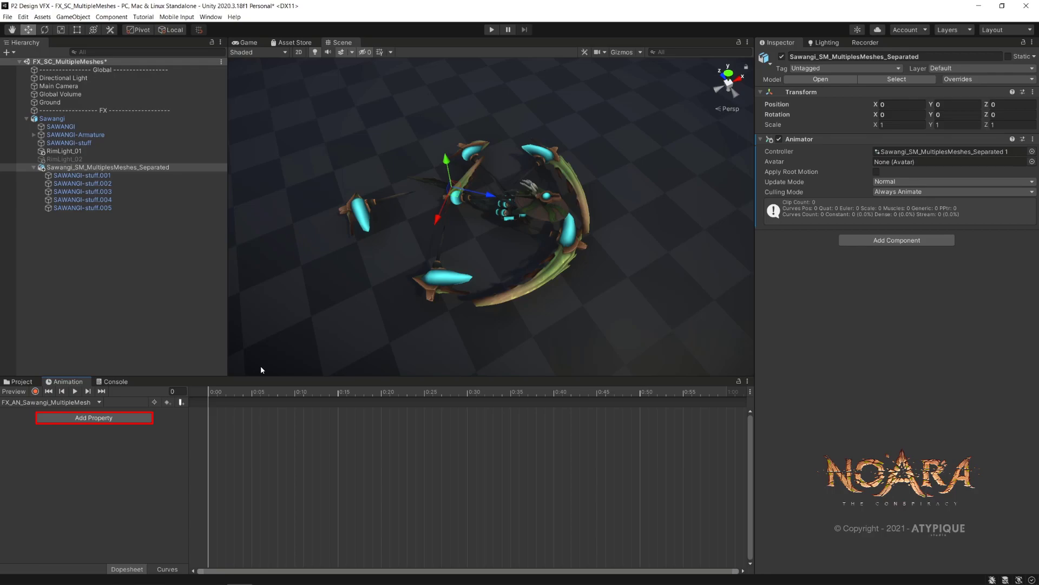
pyautogui.click(132, 420)
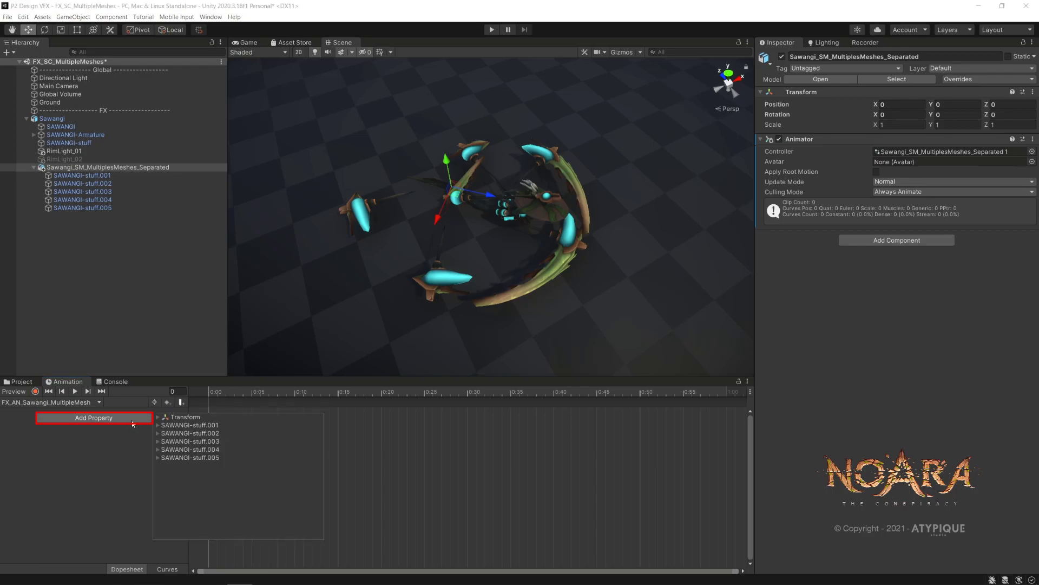
pyautogui.click(158, 425)
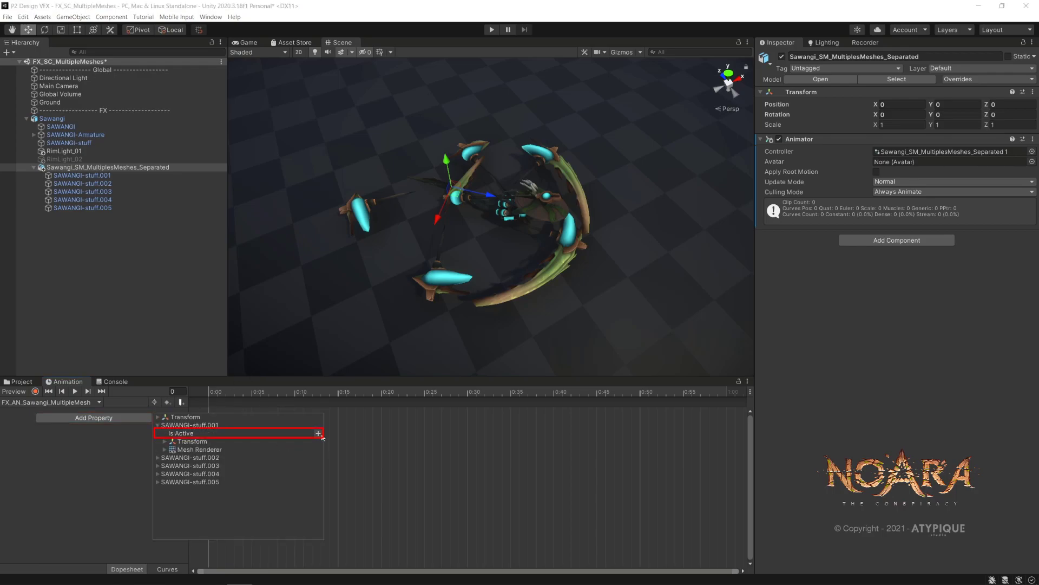
pyautogui.click(318, 433)
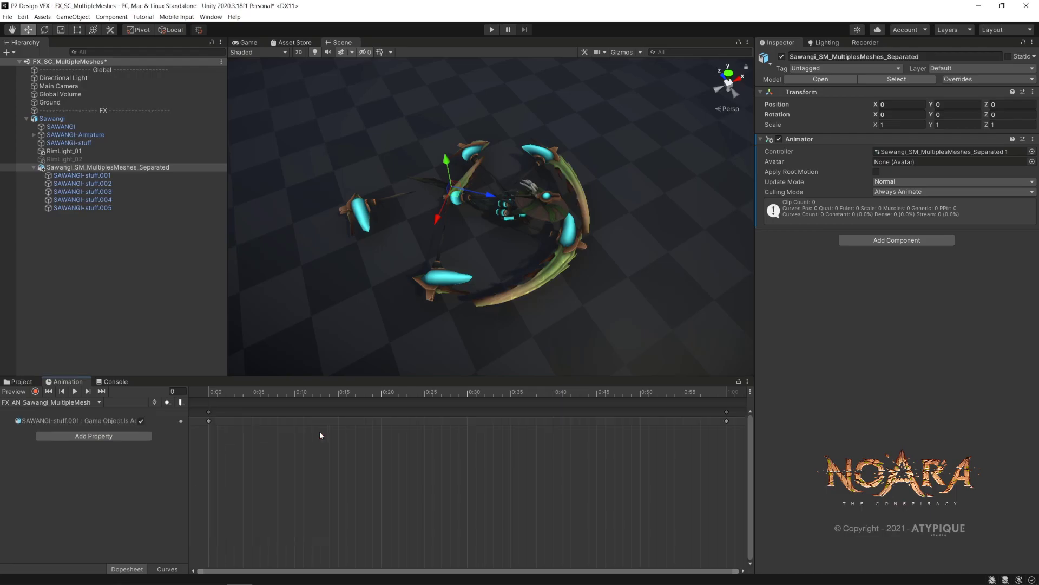
pyautogui.click(128, 436)
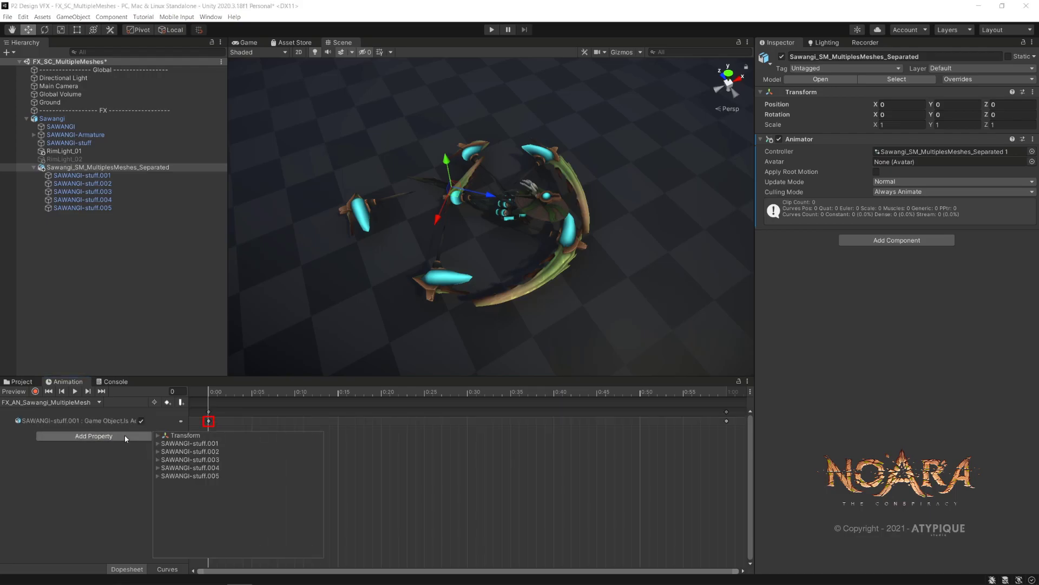
pyautogui.click(158, 449)
pyautogui.click(315, 458)
# - Add Is Active tracks for SAWANGI-stuff.003, .004 and .005, then untick .001
pyautogui.click(148, 445)
pyautogui.click(158, 466)
pyautogui.click(314, 474)
pyautogui.click(94, 454)
pyautogui.click(158, 474)
pyautogui.click(316, 483)
pyautogui.click(94, 463)
pyautogui.click(158, 483)
pyautogui.click(315, 491)
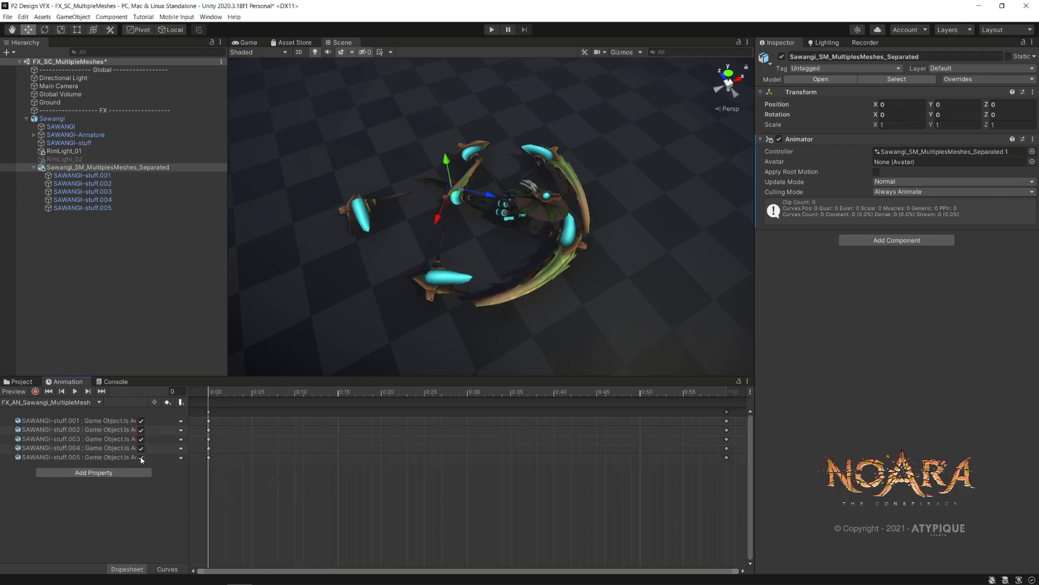
pyautogui.click(140, 421)
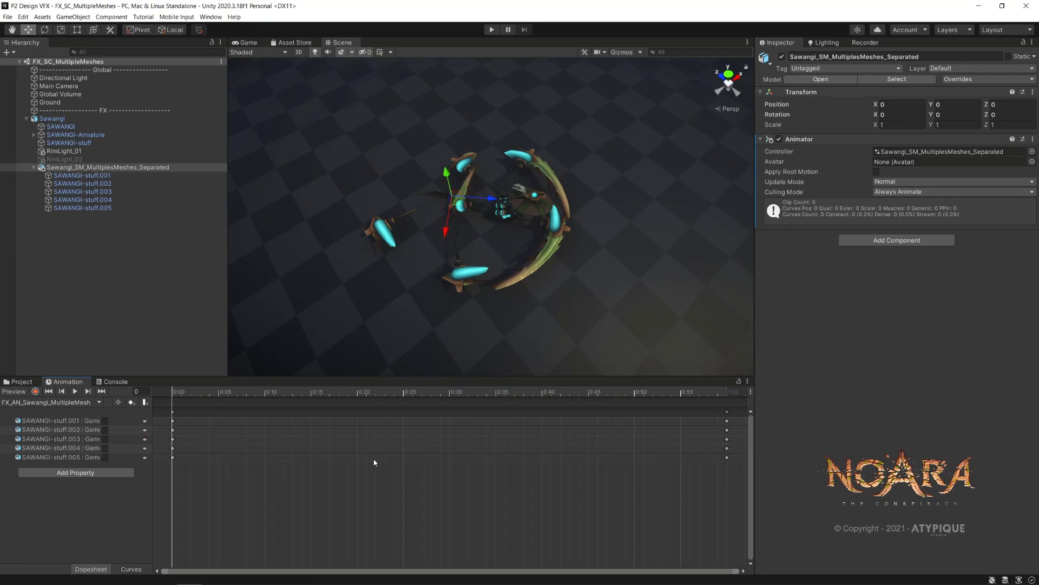
# - Scrub Sawangi's 03-Skill-A animation and step through frames 20–26 to find the scythe alignment
pyautogui.click(53, 119)
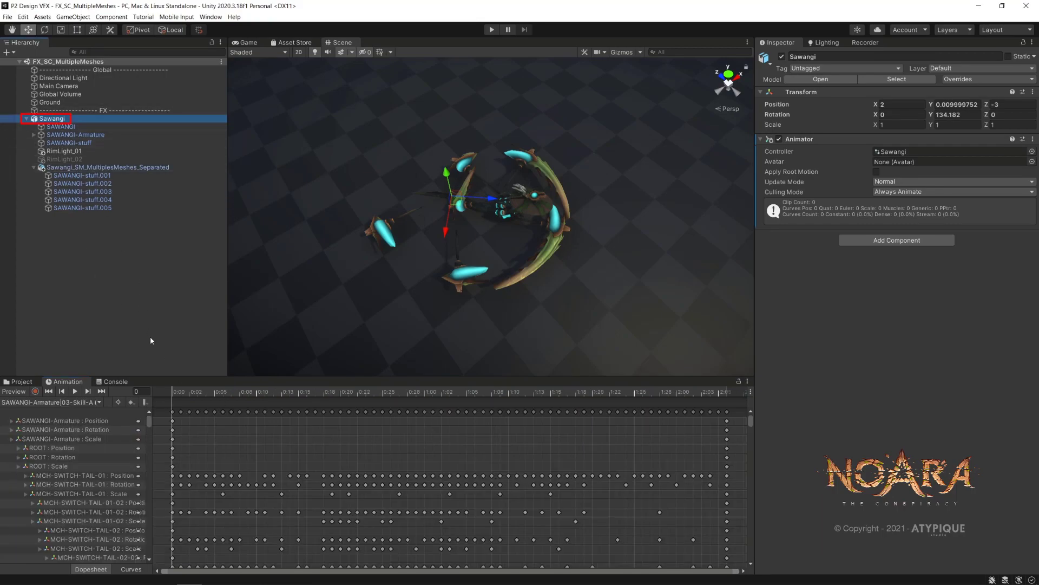
pyautogui.moveTo(172, 396); pyautogui.dragTo(725, 412)
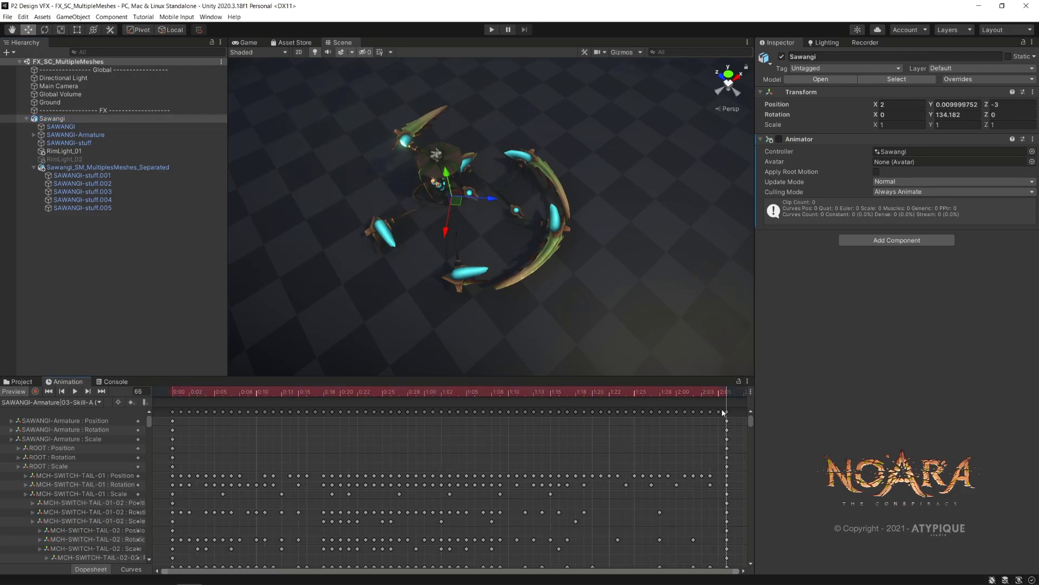
pyautogui.moveTo(720, 397)
pyautogui.mouseDown()
pyautogui.moveTo(173, 396)
pyautogui.moveTo(726, 412)
pyautogui.mouseUp()
pyautogui.press('r')
pyautogui.press('r')
pyautogui.click(345, 393)
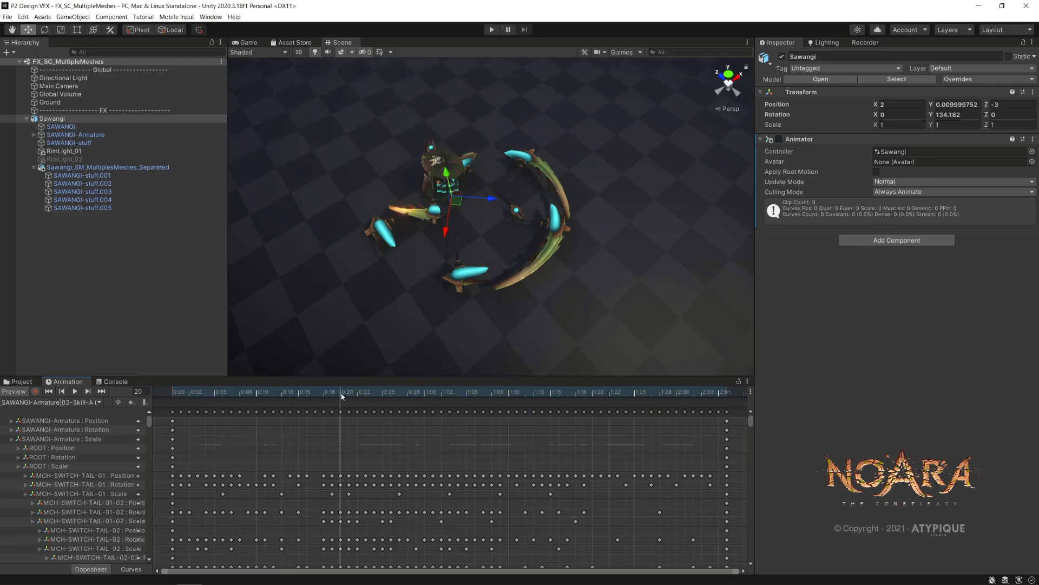
pyautogui.moveTo(344, 396); pyautogui.dragTo(390, 398)
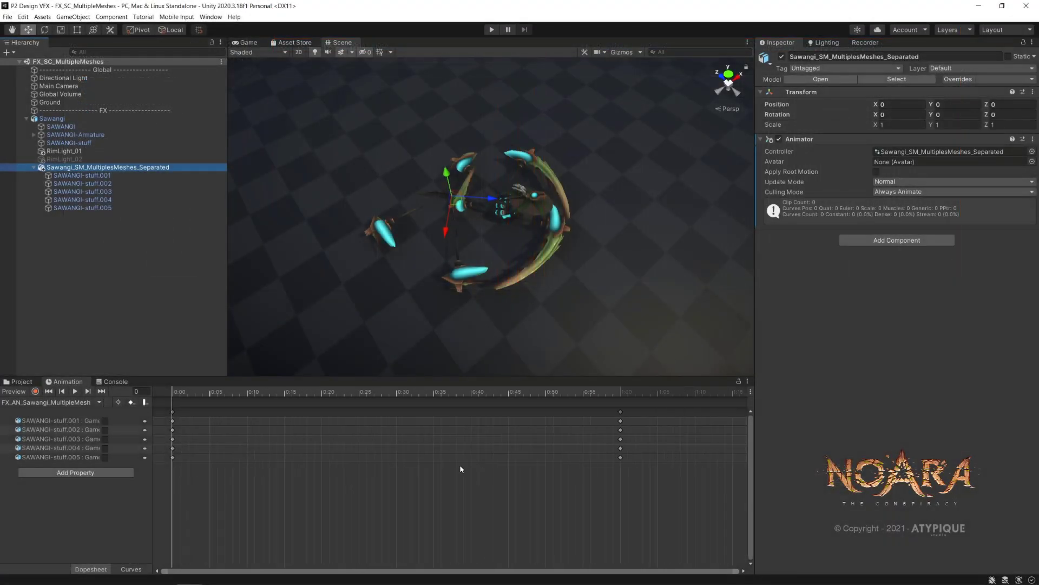
# - Drag the clip's end keyframes out to frame 132
pyautogui.moveTo(621, 438); pyautogui.dragTo(492, 439)
pyautogui.scroll(-3, 437, 498)
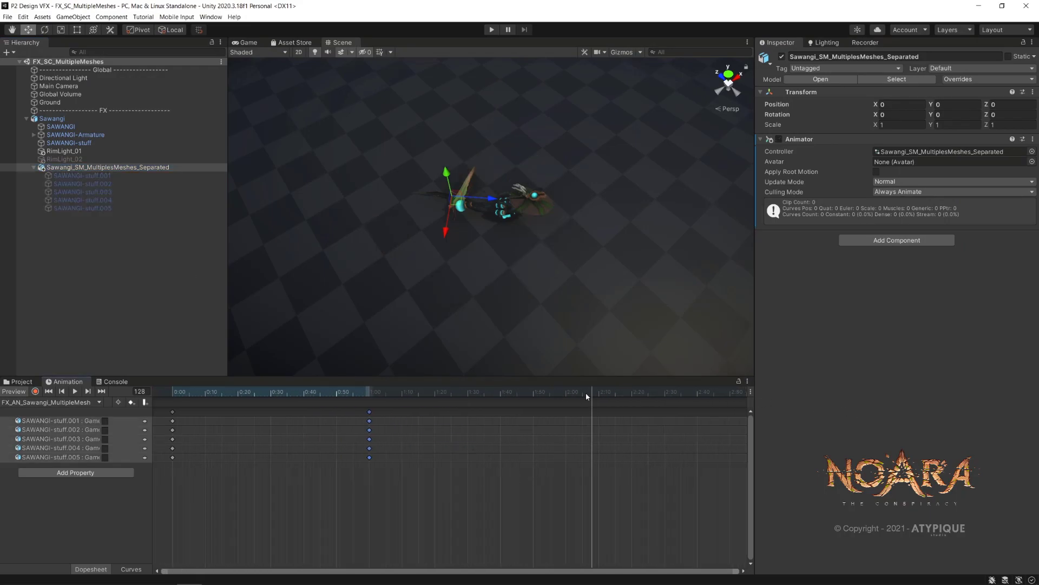
pyautogui.moveTo(591, 392); pyautogui.dragTo(604, 391)
pyautogui.moveTo(370, 422); pyautogui.dragTo(608, 425)
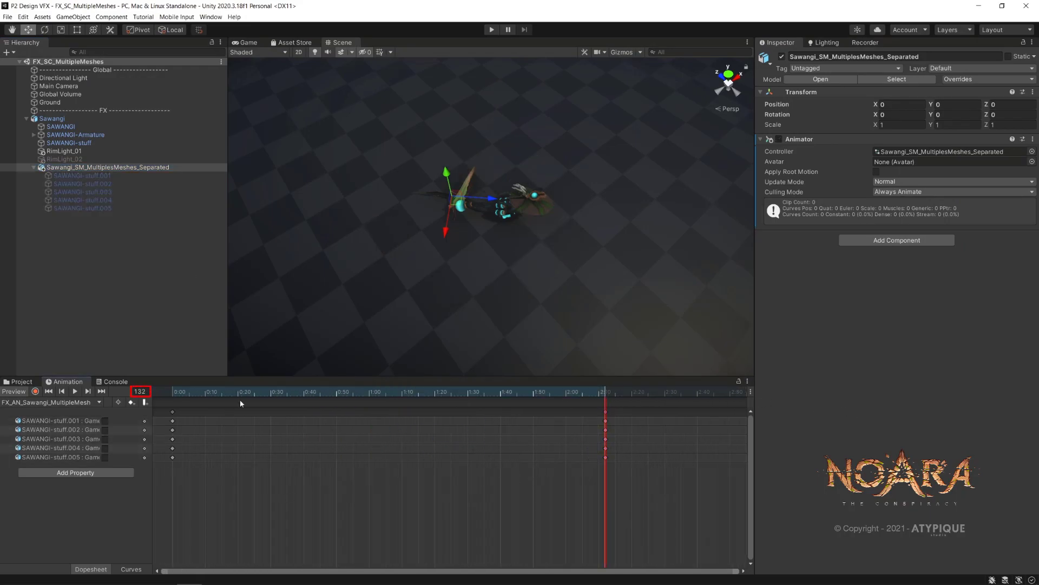
pyautogui.moveTo(268, 392); pyautogui.dragTo(313, 392)
# - Step forward from frame 43, keying Is Active for SAWANGI-stuff.005, .001 and .002
pyautogui.press('.')
pyautogui.click(105, 458)
pyautogui.press('.')
pyautogui.click(105, 420)
pyautogui.press('.')
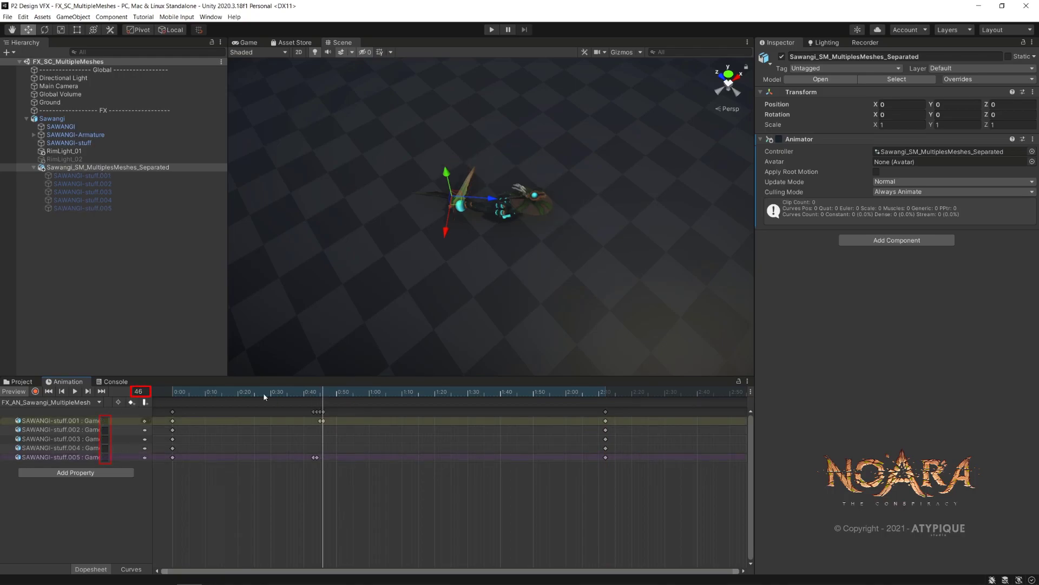
# - Key .002 off at frame 48 and .003 and .004 through frame 52, then scrub to check
pyautogui.press('.')
pyautogui.click(105, 430)
pyautogui.press('.')
pyautogui.click(105, 430)
pyautogui.press('.')
pyautogui.press('.')
pyautogui.click(105, 439)
pyautogui.press('.')
pyautogui.press('.')
pyautogui.click(105, 448)
pyautogui.press('.')
pyautogui.moveTo(301, 398); pyautogui.dragTo(353, 398)
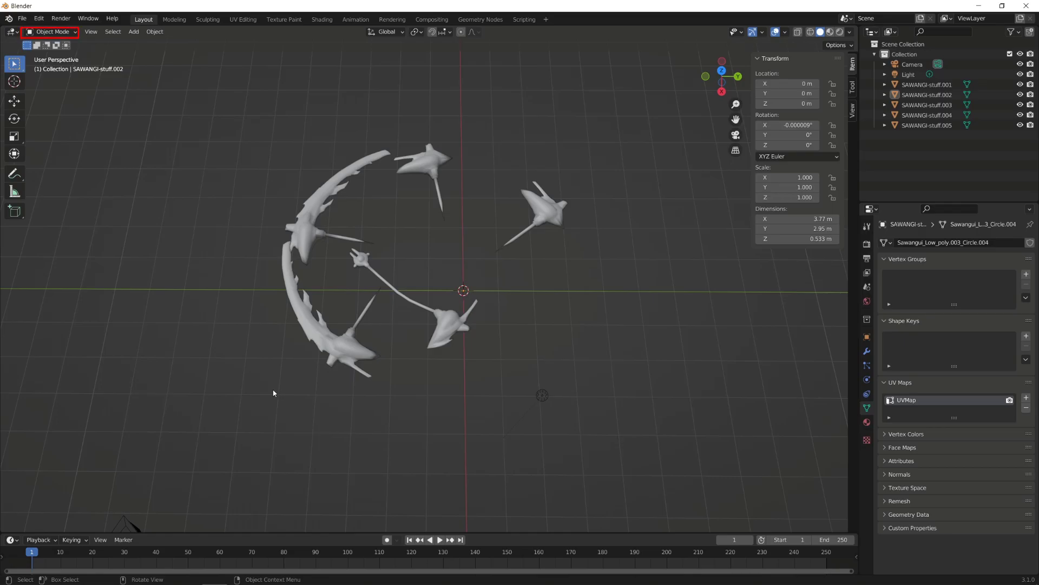
# - Box-select the five SAWANGI-stuff scythe objects and join them into one object
pyautogui.moveTo(285, 388); pyautogui.dragTo(526, 203)
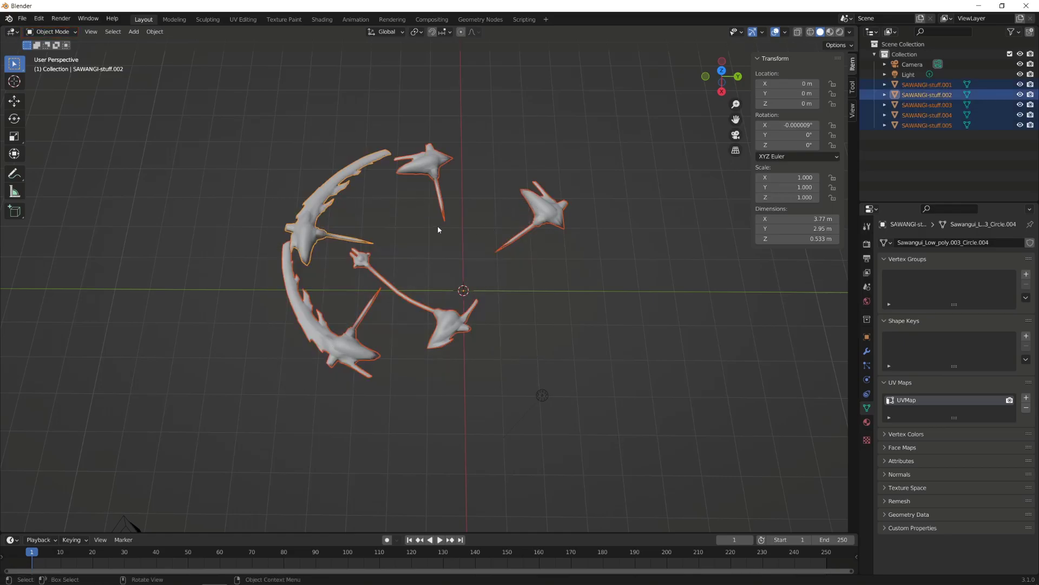
pyautogui.rightClick(148, 127)
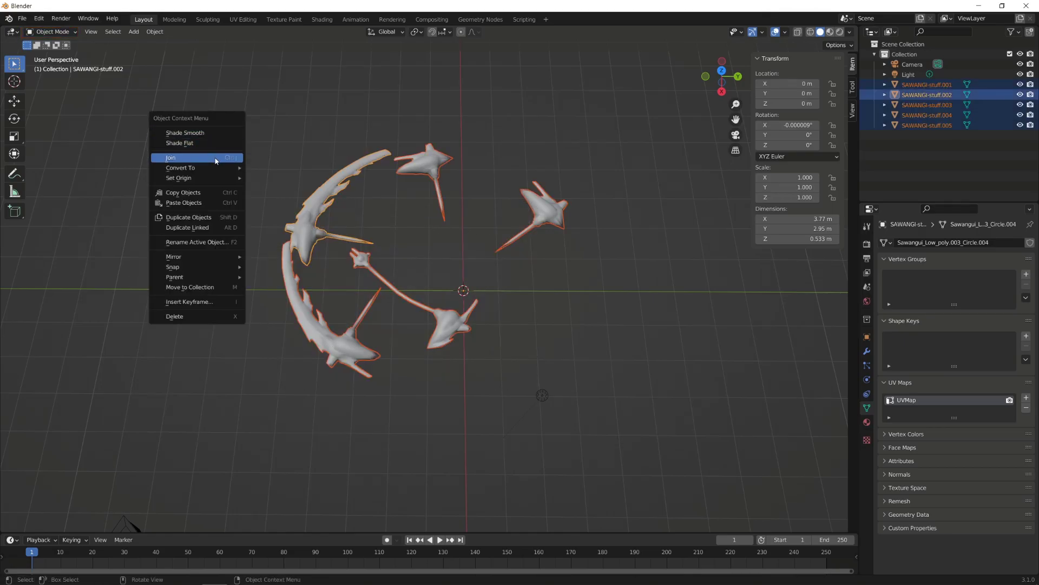
pyautogui.click(216, 154)
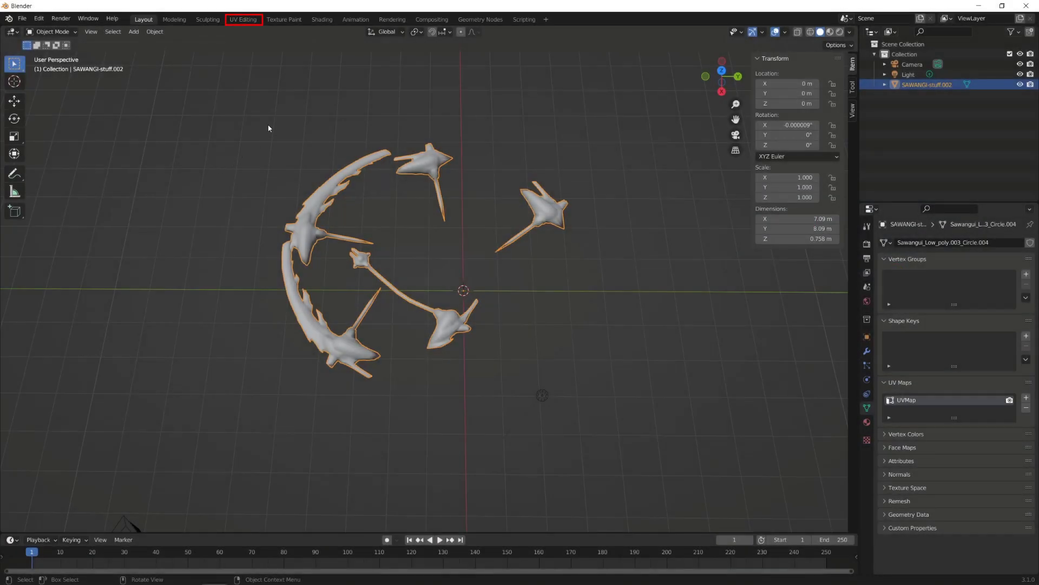
# - In the UV Editing workspace, select all and add UVMap.001 to the mesh's UV Maps
pyautogui.click(241, 20)
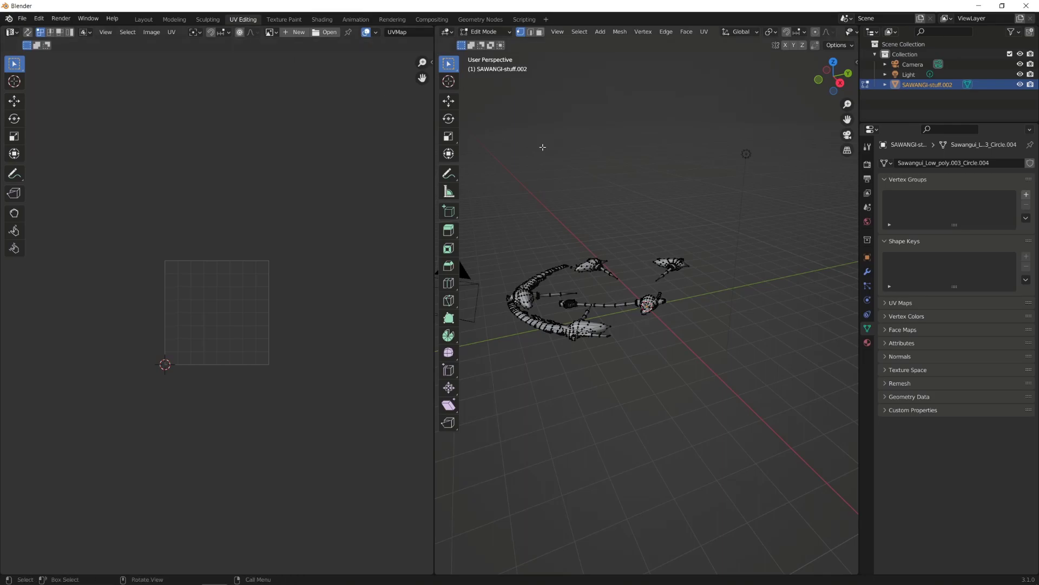
pyautogui.moveTo(650, 308)
pyautogui.mouseDown(button='middle')
pyautogui.moveTo(698, 292)
pyautogui.moveTo(699, 268)
pyautogui.mouseUp(button='middle')
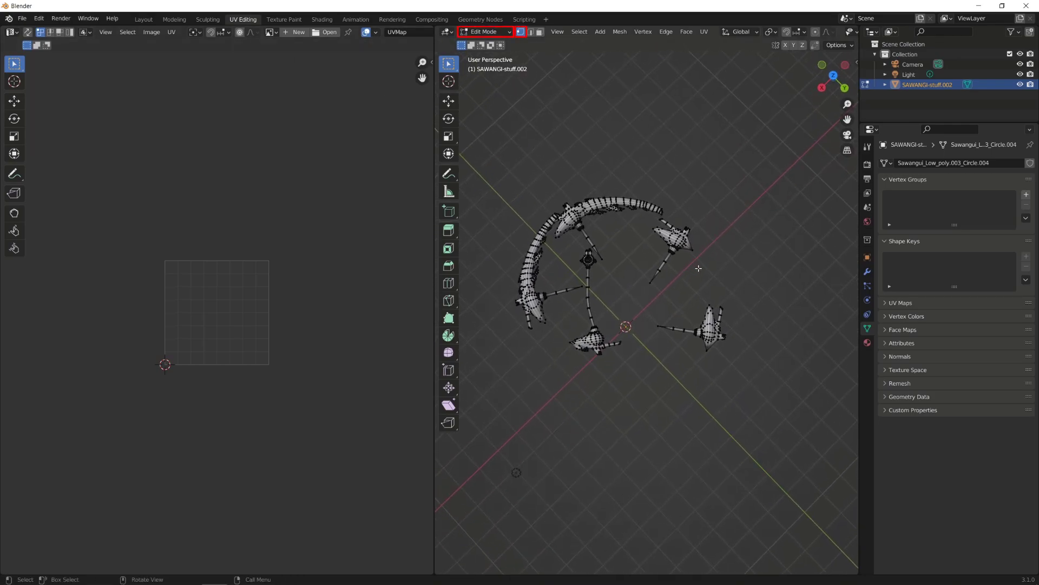
pyautogui.press('a')
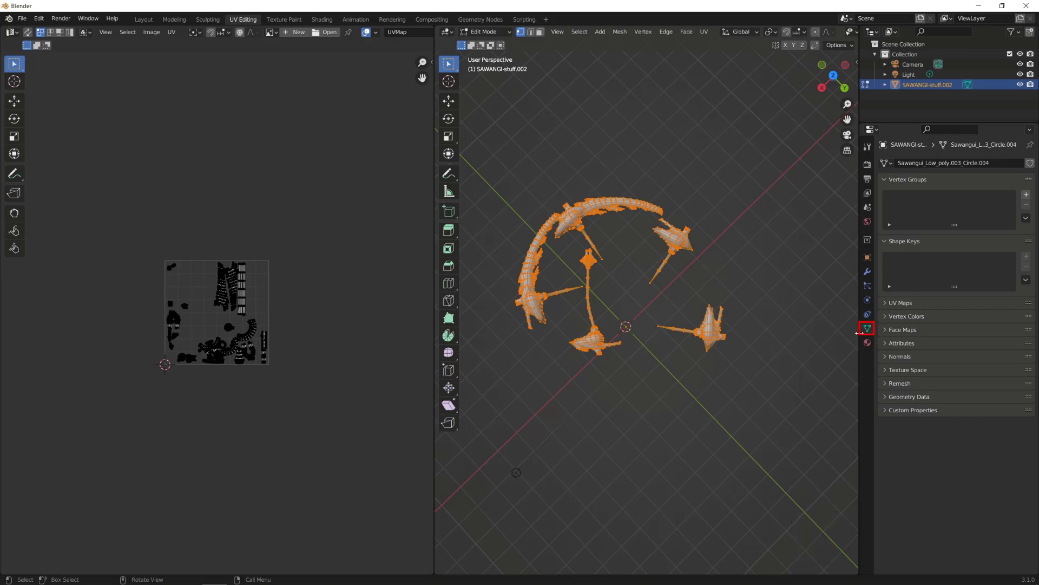
pyautogui.click(911, 307)
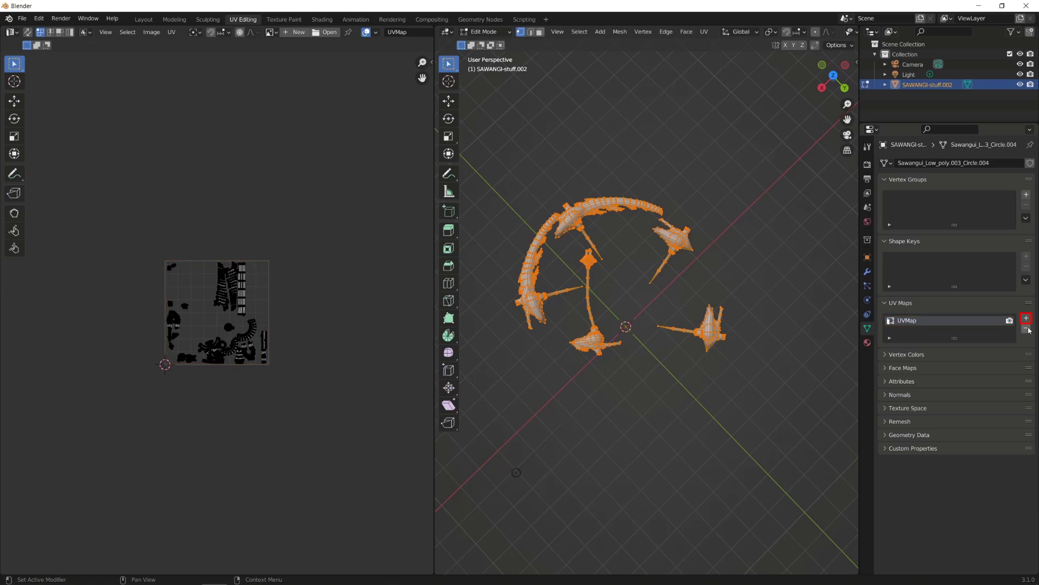
pyautogui.click(1027, 320)
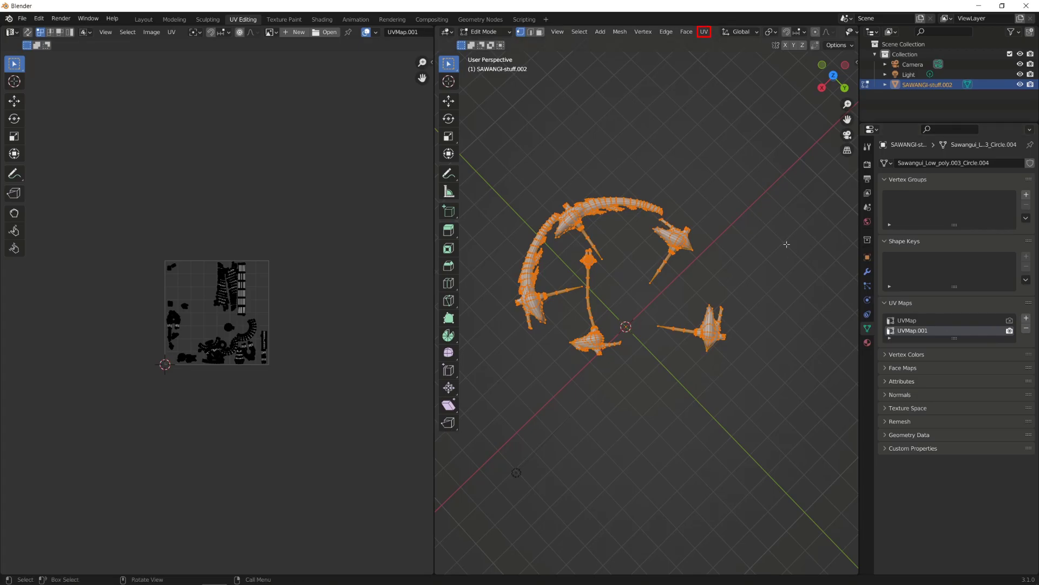
# - Project the UVs from view and arrange islands 1–5 left to right, standing the arc island upright
pyautogui.click(703, 33)
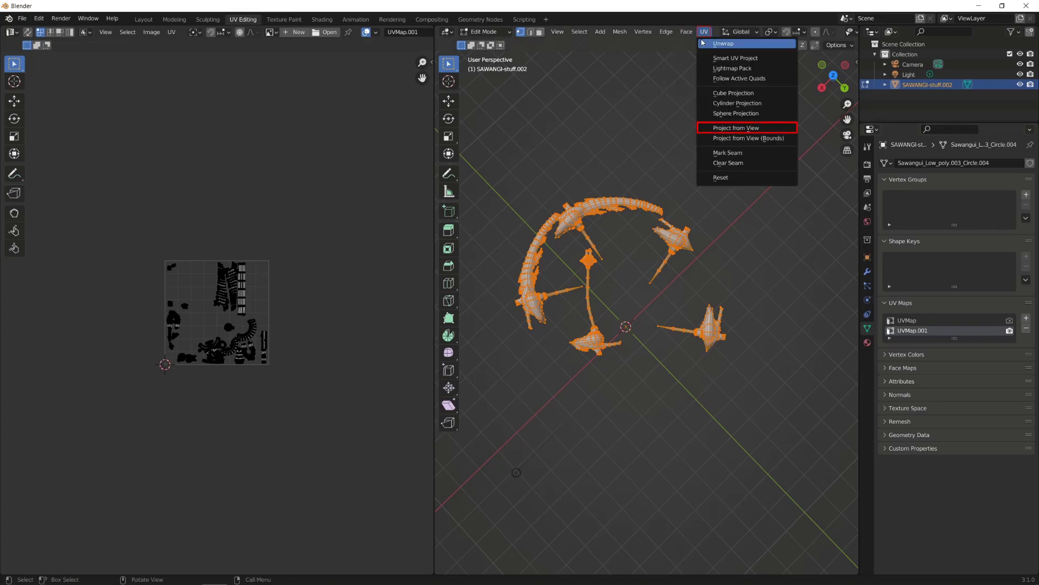
pyautogui.click(742, 129)
pyautogui.scroll(5, 207, 340)
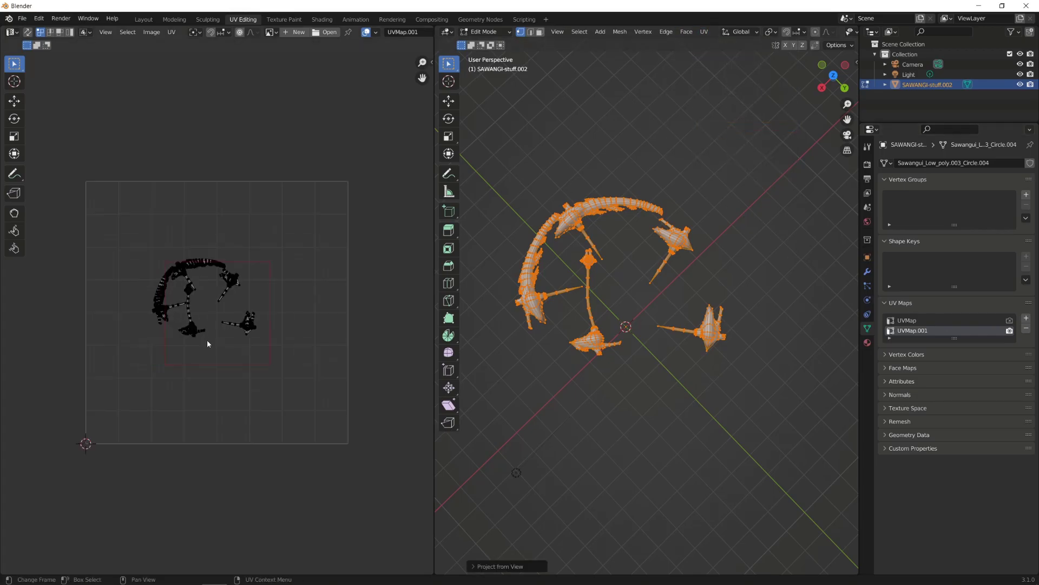
pyautogui.moveTo(221, 348); pyautogui.dragTo(342, 327)
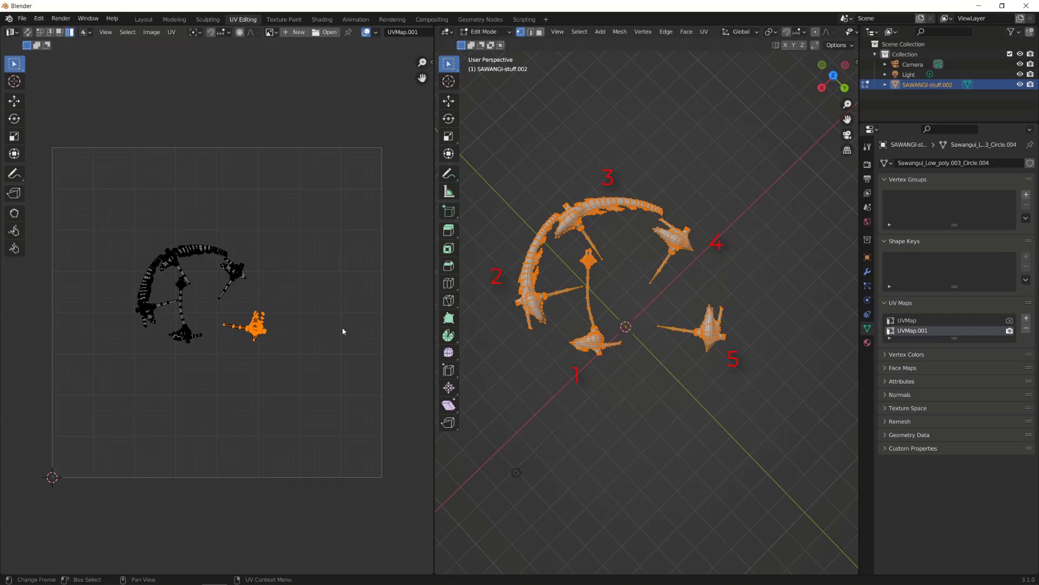
pyautogui.press('g')
pyautogui.click(342, 328)
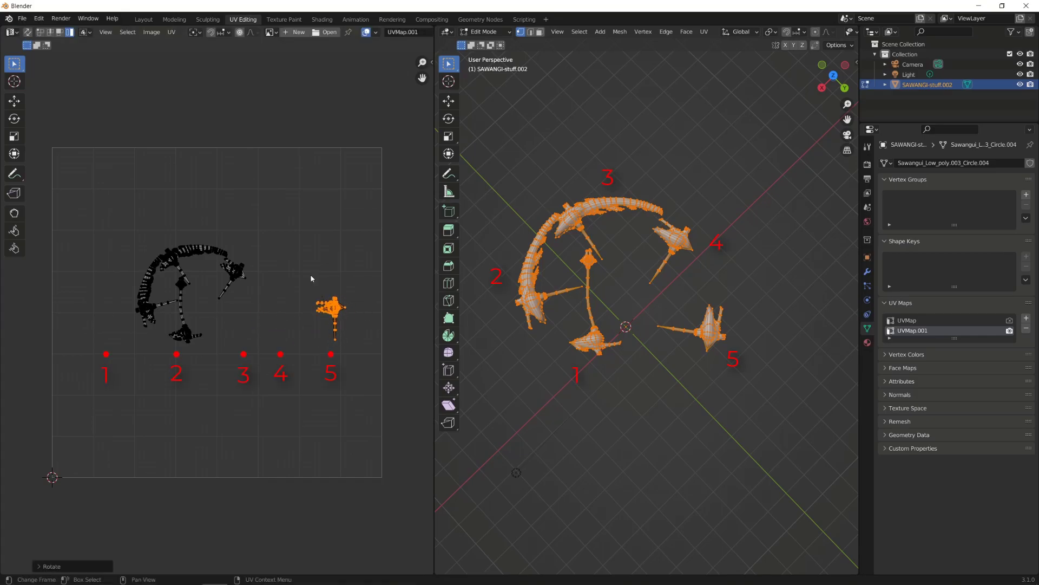
pyautogui.click(232, 272)
pyautogui.press('g')
pyautogui.click(270, 271)
pyautogui.click(206, 271)
pyautogui.press('g')
pyautogui.click(135, 270)
pyautogui.click(170, 264)
pyautogui.press('g')
pyautogui.press('r')
pyautogui.click(275, 279)
# - Scale islands 3 and 5 to zero width along X
pyautogui.press('s')
pyautogui.press('x')
pyautogui.press('0')
pyautogui.press('Return')
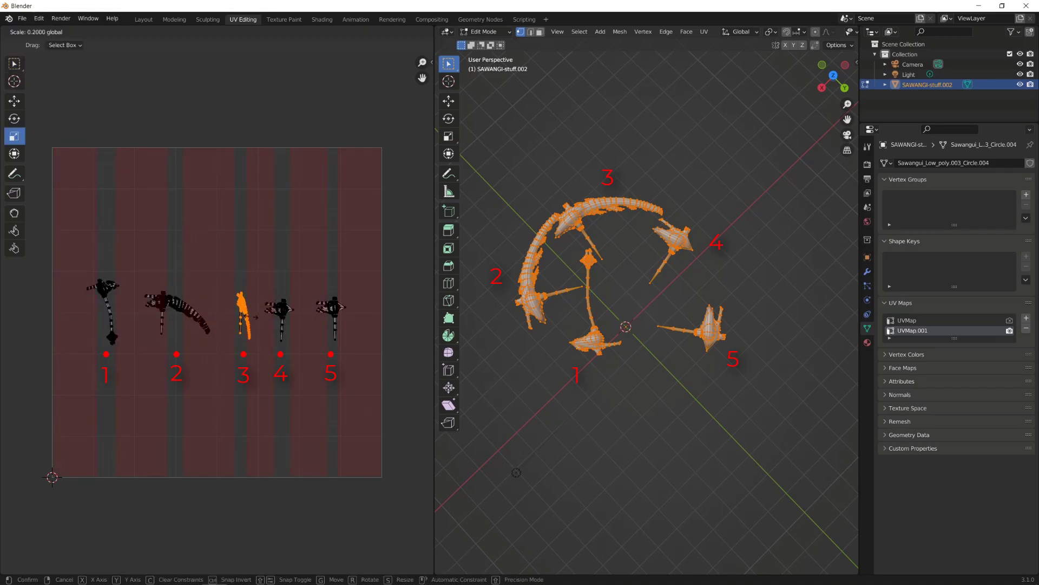
pyautogui.click(330, 308)
pyautogui.press('s')
pyautogui.press('x')
pyautogui.press('0')
pyautogui.press('Return')
# - Scale islands 4, 2 and 1 to zero width along X, then open the FBX export settings
pyautogui.click(279, 309)
pyautogui.press('s')
pyautogui.press('x')
pyautogui.press('0')
pyautogui.press('Return')
pyautogui.click(174, 307)
pyautogui.press('s')
pyautogui.press('x')
pyautogui.press('0')
pyautogui.press('Return')
pyautogui.click(105, 312)
pyautogui.press('s')
pyautogui.press('x')
pyautogui.press('0')
pyautogui.press('Return')
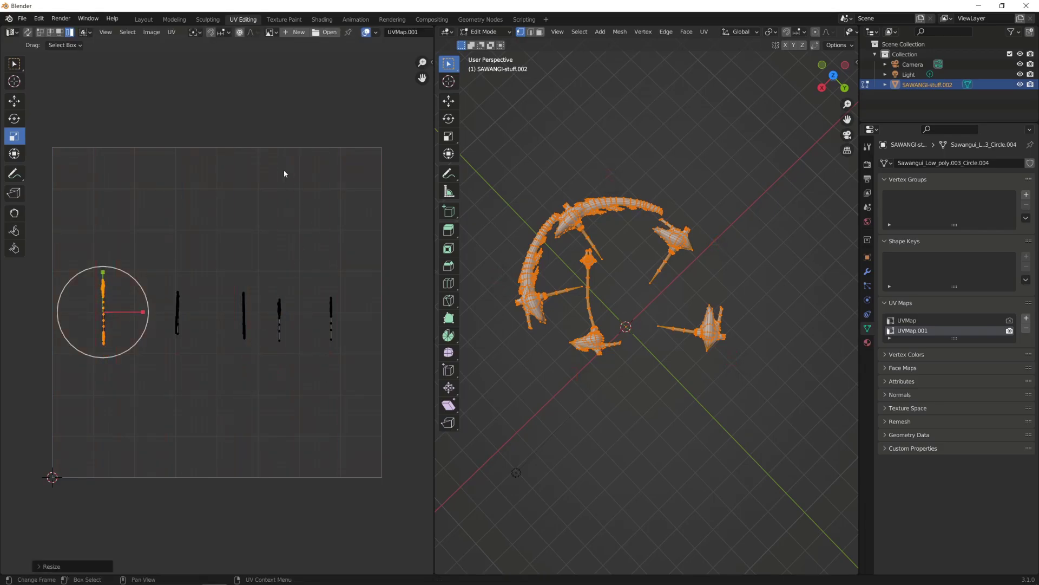
pyautogui.click(22, 19)
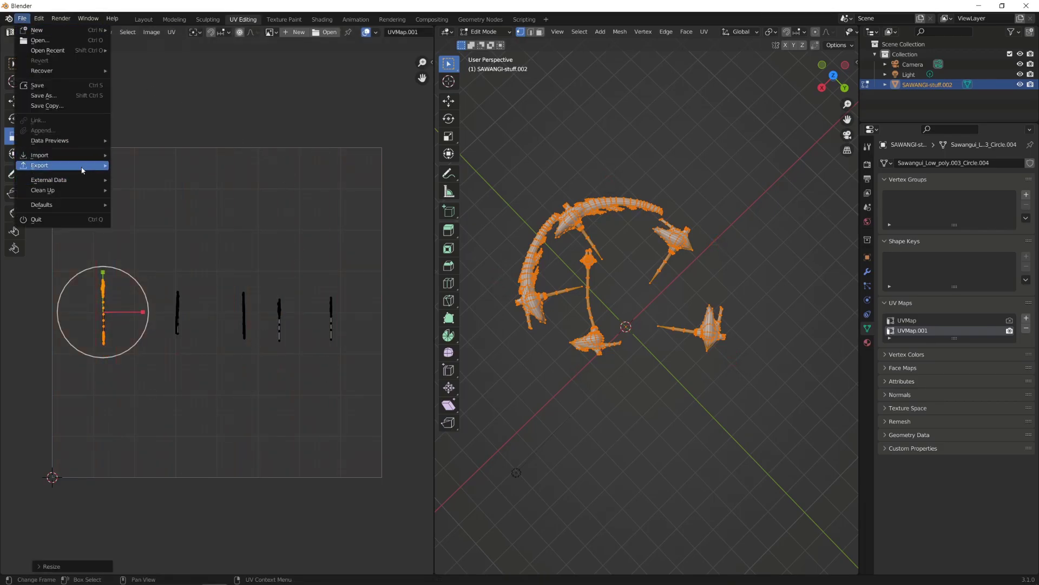
pyautogui.moveTo(40, 164)
pyautogui.click(170, 258)
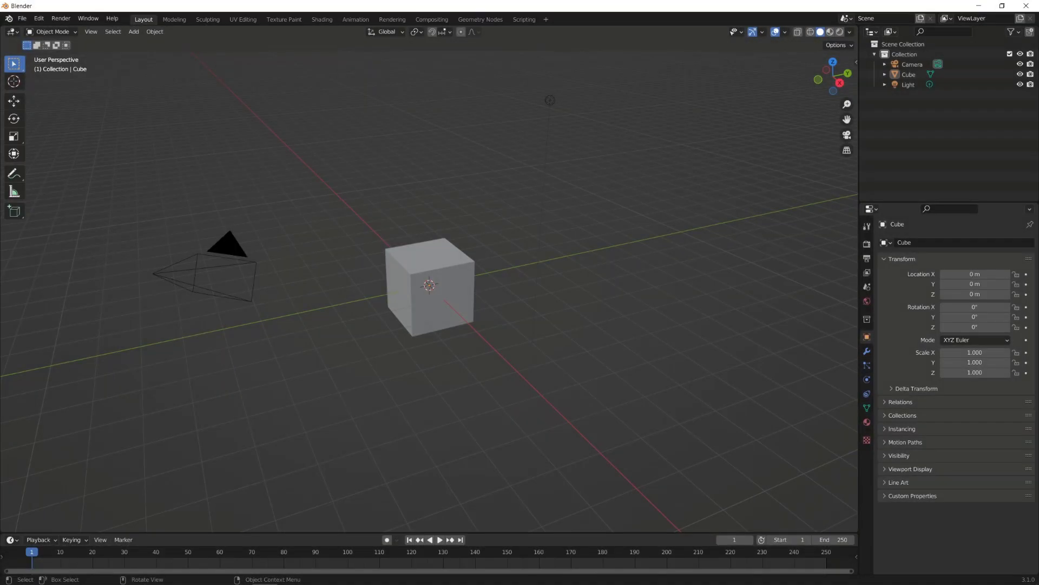
# - Delete the default cube and create a new black image in the Texture Paint workspace
pyautogui.click(430, 286)
pyautogui.press('Delete')
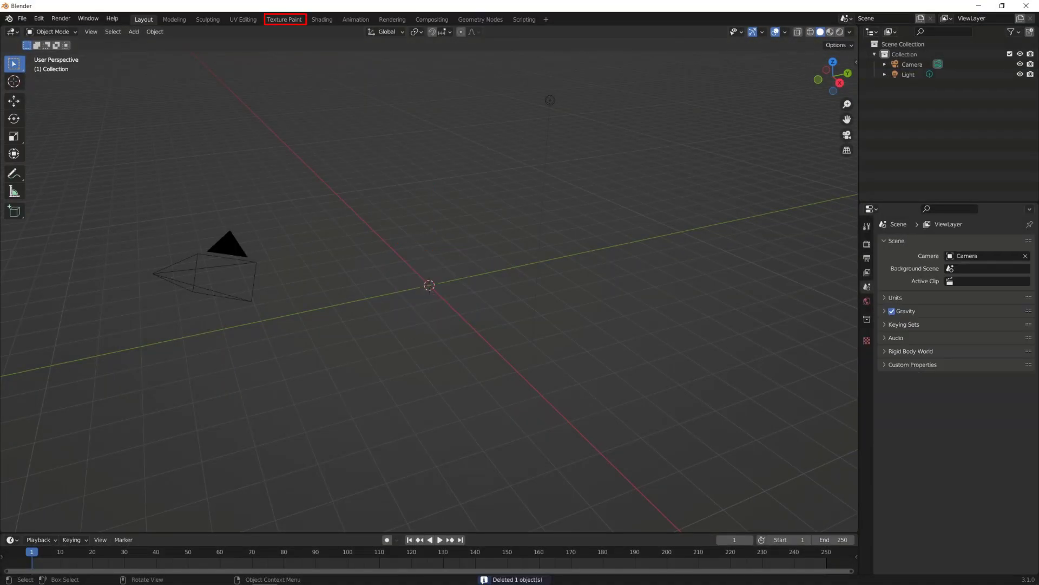
pyautogui.click(284, 19)
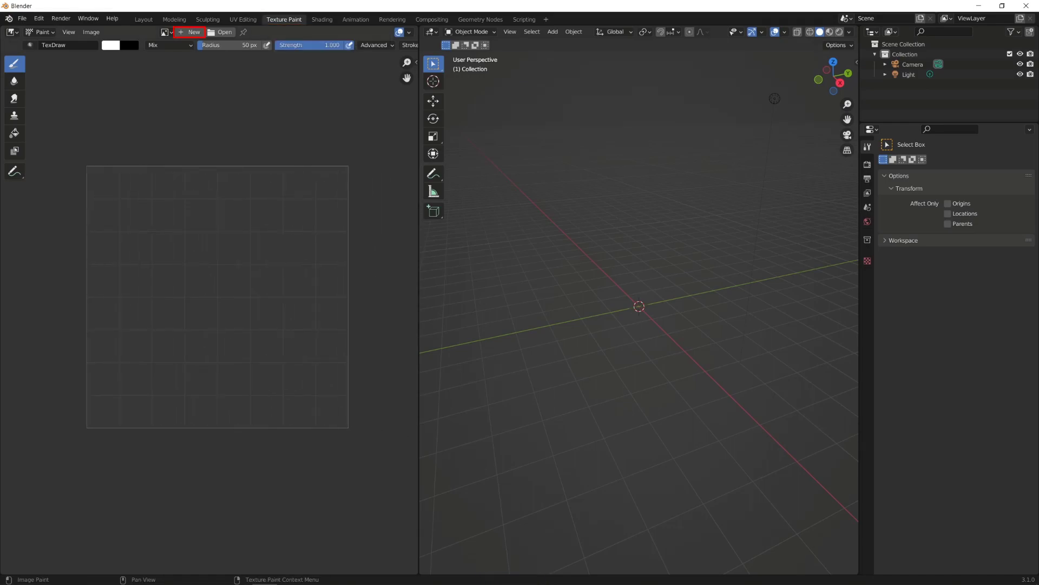
pyautogui.click(193, 32)
pyautogui.click(195, 136)
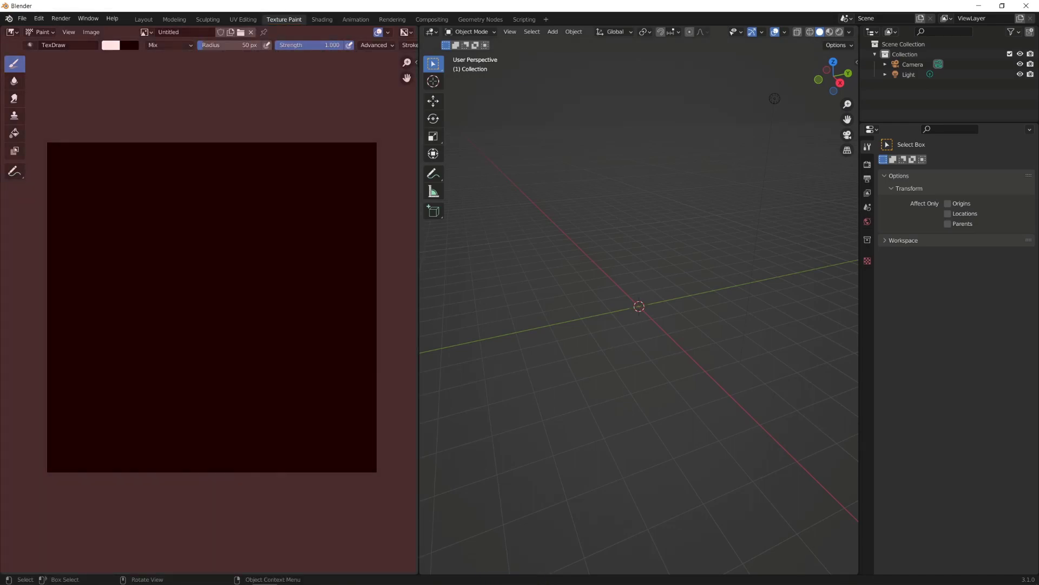
# - Set the brush to Line stroke with 131 px radius and paint a white vertical stripe
pyautogui.moveTo(420, 292); pyautogui.dragTo(676, 293)
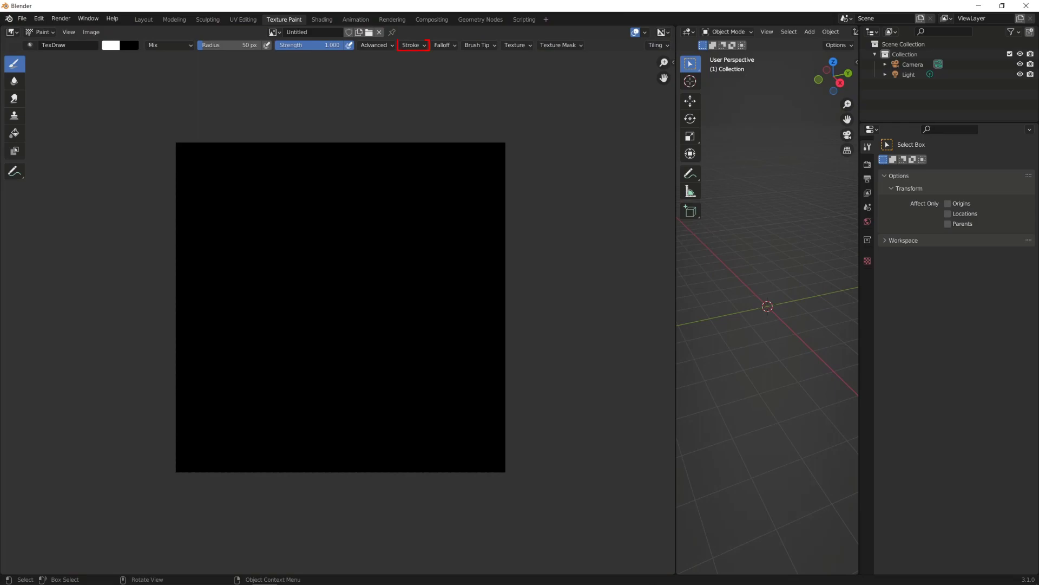
pyautogui.click(413, 45)
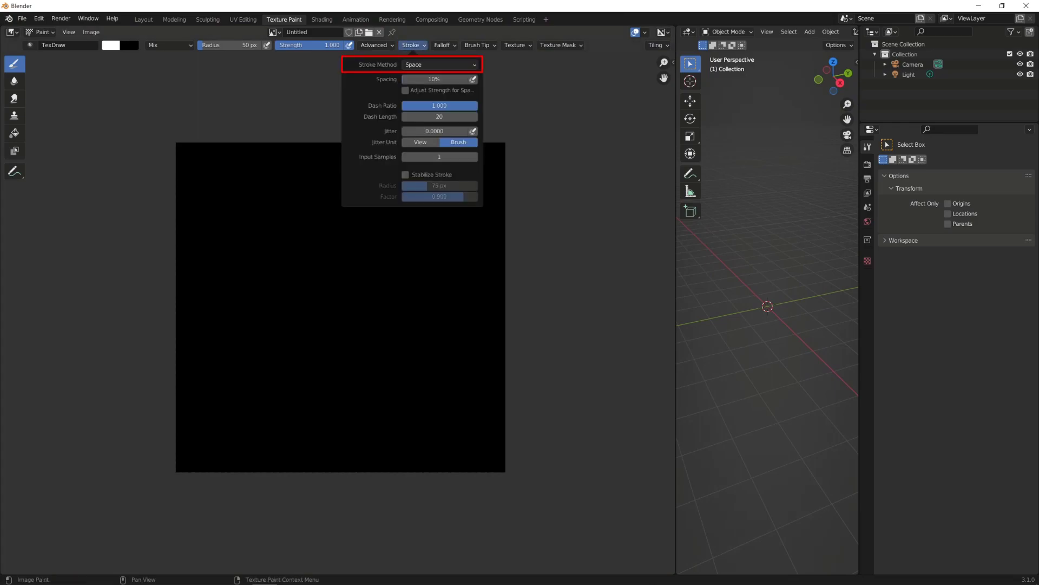
pyautogui.click(439, 64)
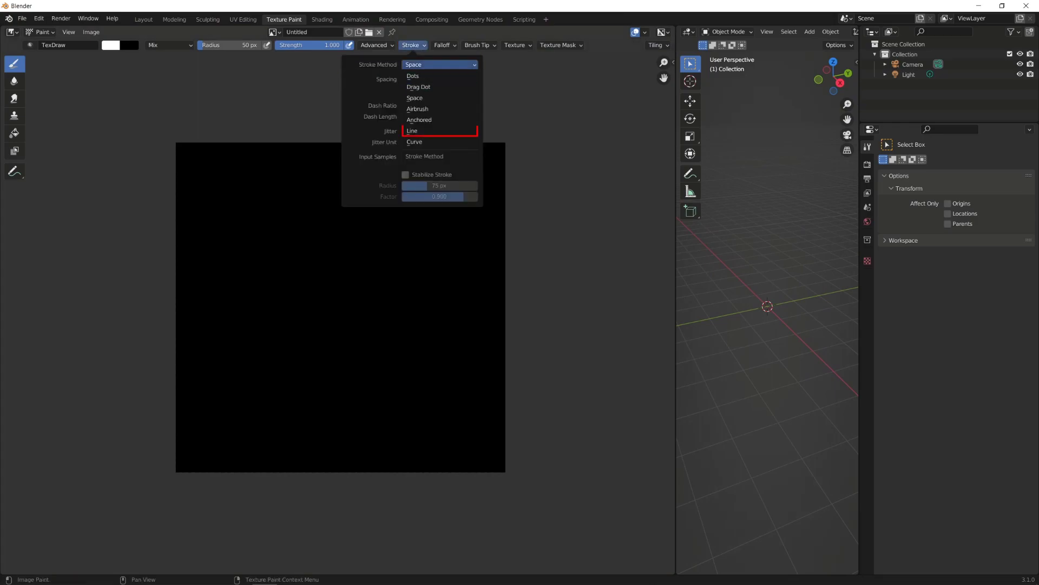
pyautogui.click(418, 131)
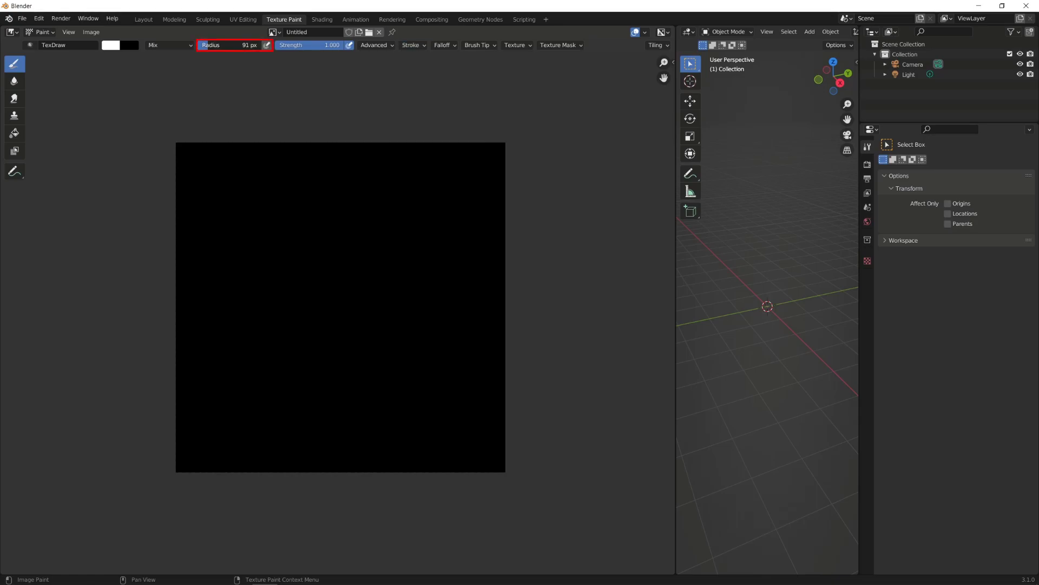
pyautogui.moveTo(236, 45); pyautogui.dragTo(231, 44)
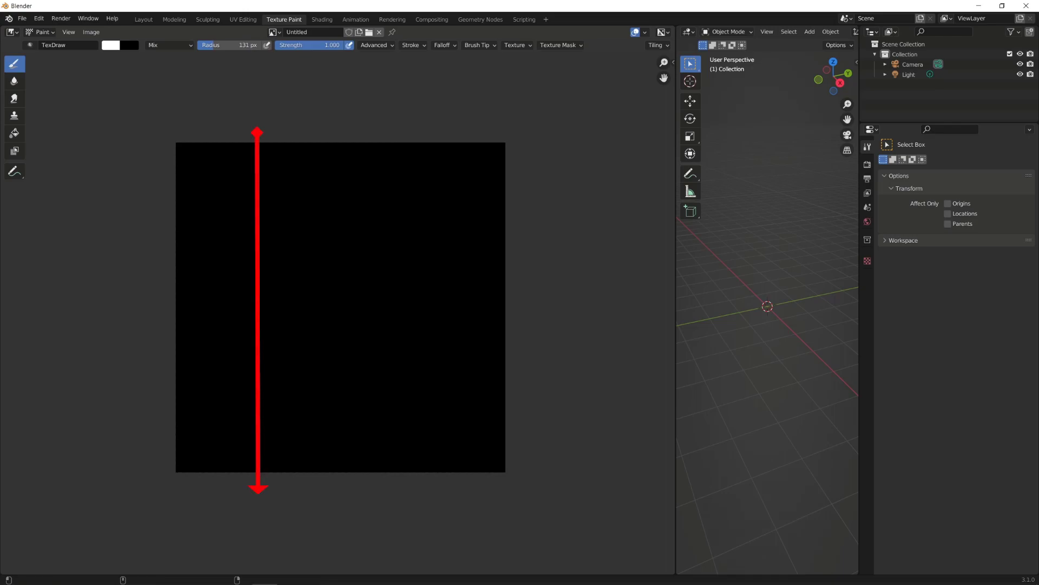
pyautogui.moveTo(257, 138); pyautogui.dragTo(258, 479)
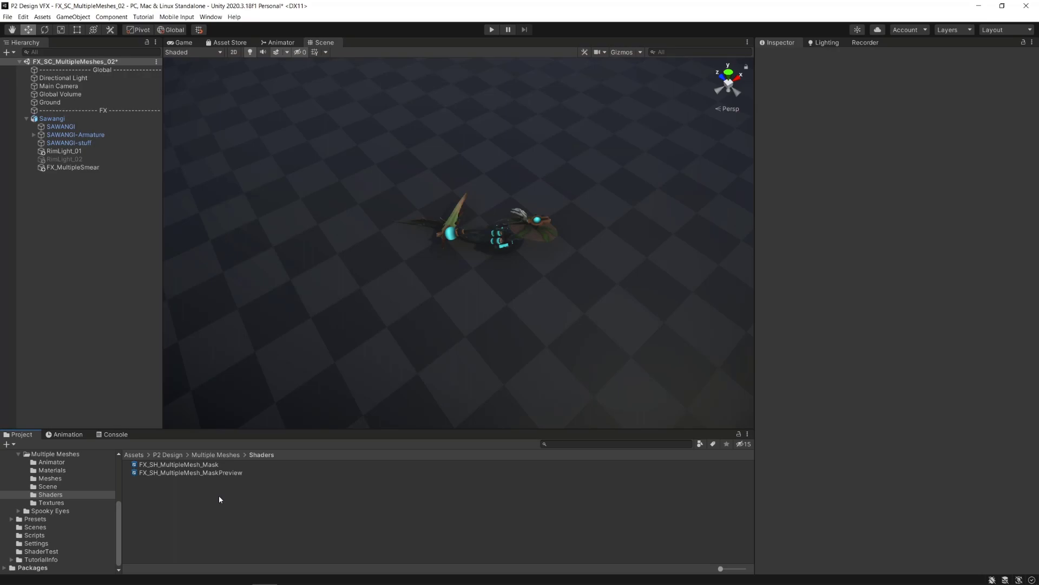
# - Create a Lit Shader Graph named FX_SH_MultipleMesh_MaskSawangi in the Shaders folder
pyautogui.rightClick(220, 499)
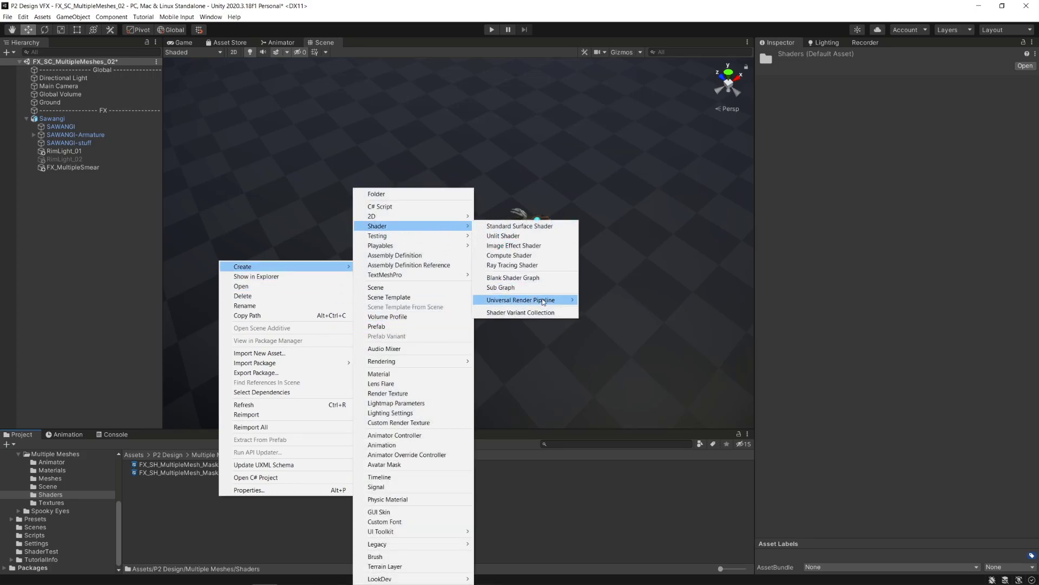
pyautogui.moveTo(521, 300)
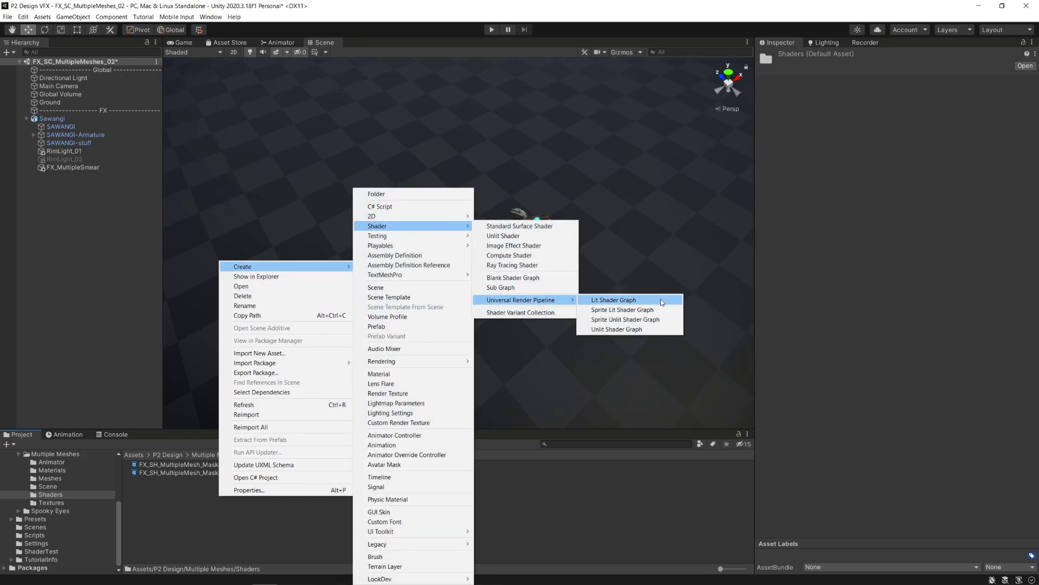
pyautogui.click(614, 299)
pyautogui.write('FX_SH_MultipleMesh_MaskSawangi')
pyautogui.press('Return')
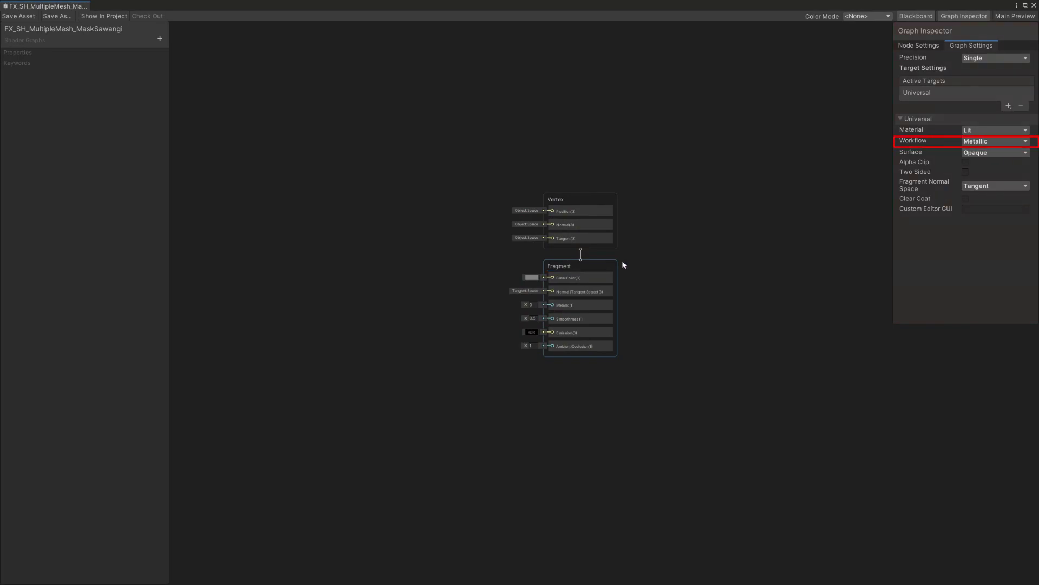
# - Set the graph Workflow to Specular and enable Alpha Clip
pyautogui.click(976, 141)
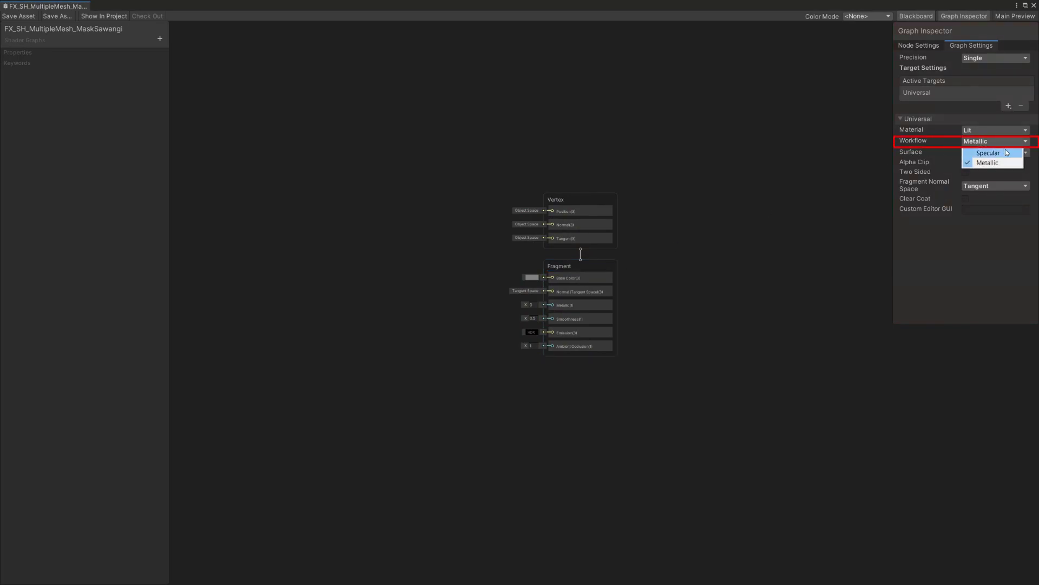
pyautogui.click(1014, 154)
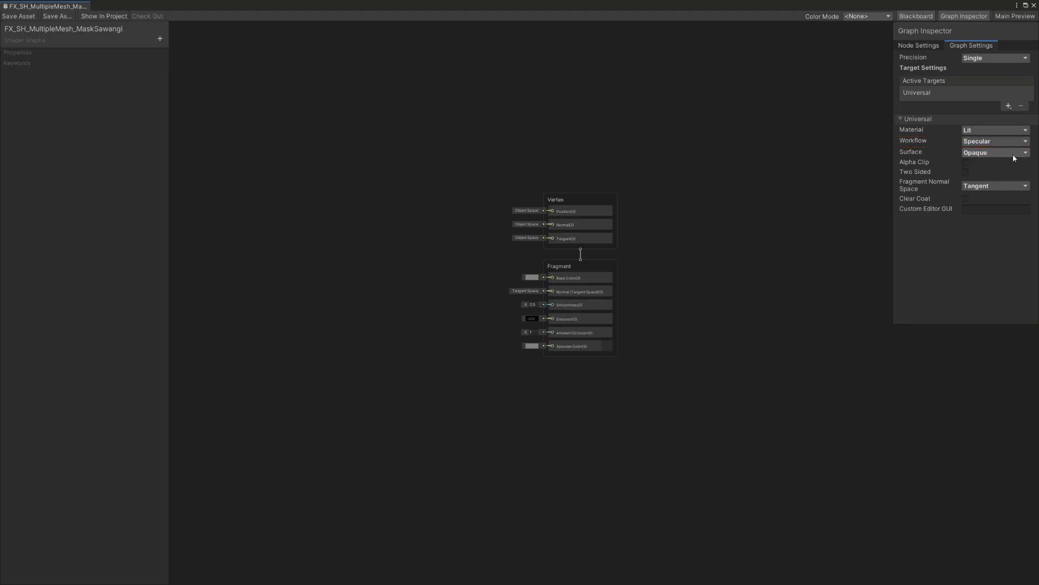
pyautogui.click(966, 163)
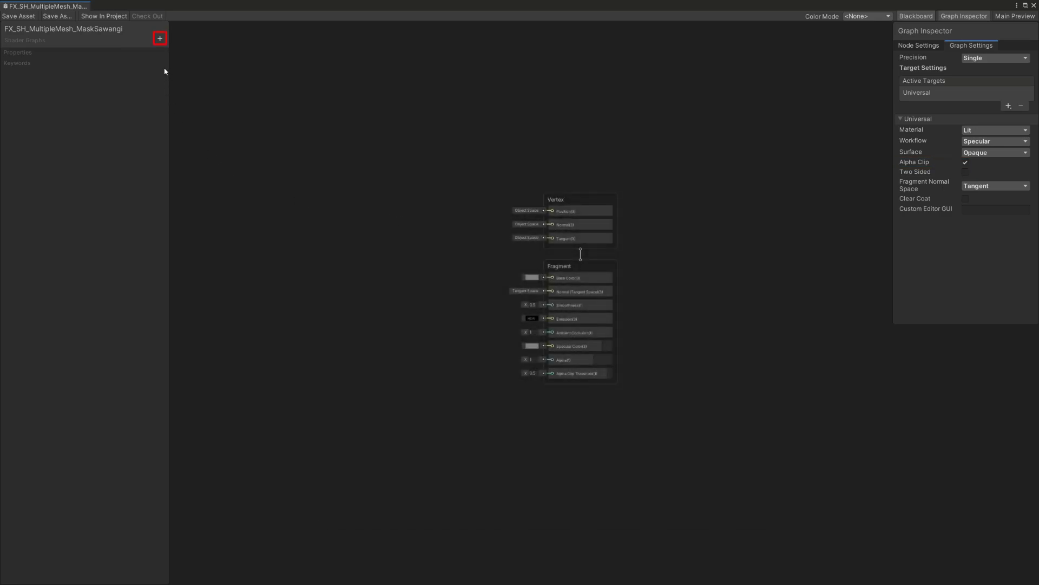
# - Add Diffuse, Normal and Specular And Smoothness Texture 2D properties to the Blackboard
pyautogui.click(160, 39)
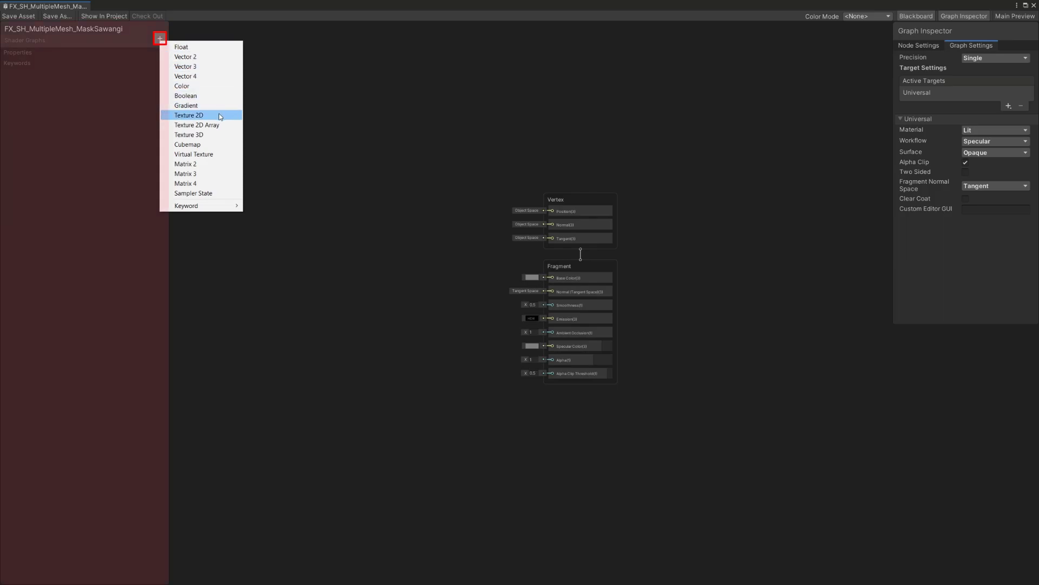
pyautogui.click(218, 116)
pyautogui.click(160, 38)
pyautogui.click(189, 112)
pyautogui.click(161, 38)
pyautogui.click(208, 112)
pyautogui.write('Specular And Smoothness')
pyautogui.press('Return')
# - Add Emission and Opacity Mask texture properties and pick a default texture
pyautogui.click(160, 39)
pyautogui.click(195, 112)
pyautogui.write('Emission')
pyautogui.press('Return')
pyautogui.click(160, 37)
pyautogui.click(214, 110)
pyautogui.write('Opacity Mask')
pyautogui.press('Return')
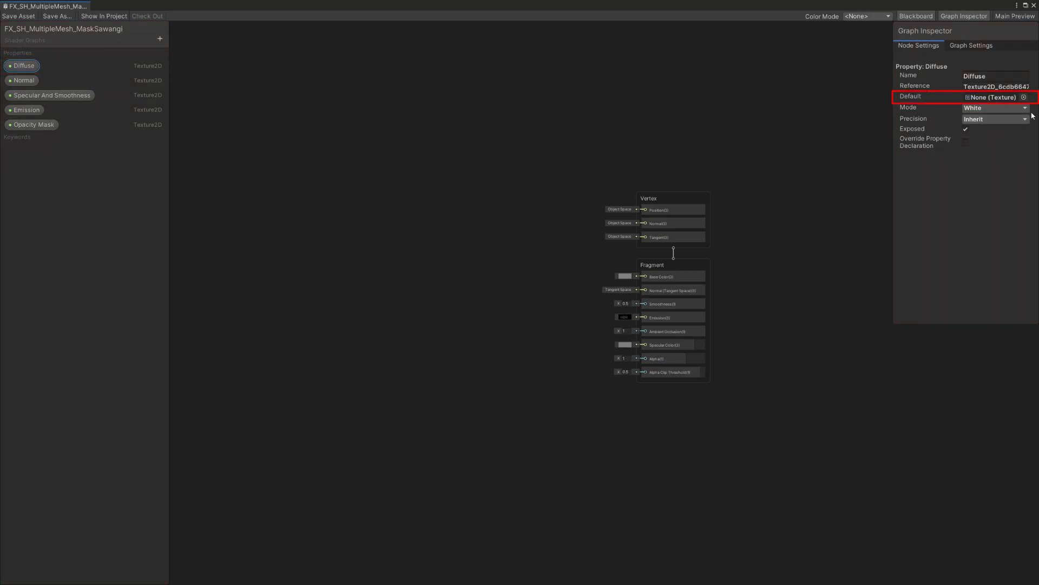
pyautogui.click(1023, 97)
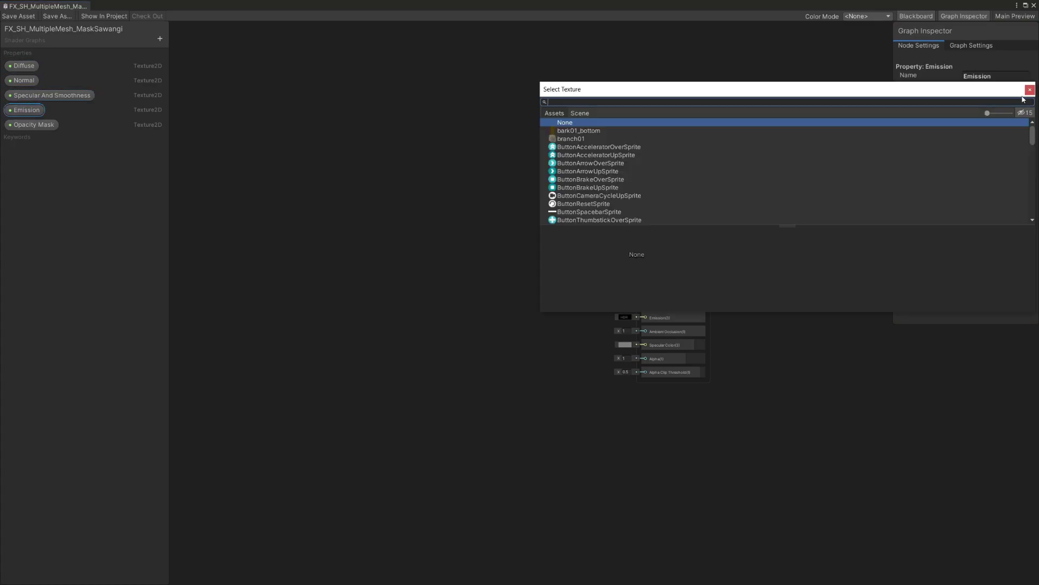
# - Add and duplicate Sample Texture 2D nodes, and bring in the Diffuse property
pyautogui.press('space')
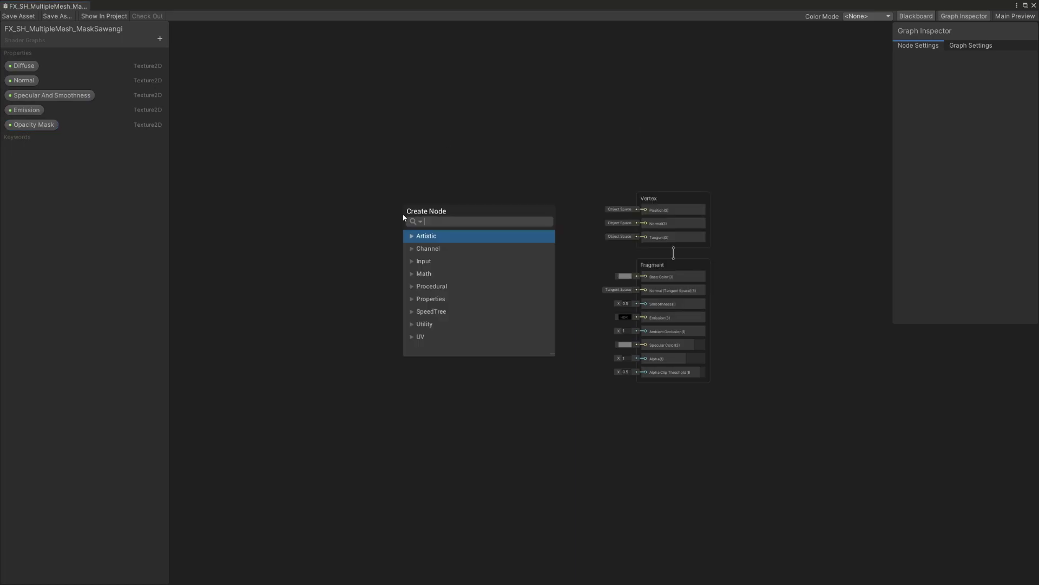
pyautogui.write('texture 2d sample')
pyautogui.click(493, 334)
pyautogui.moveTo(408, 147)
pyautogui.mouseDown()
pyautogui.moveTo(359, 101)
pyautogui.moveTo(487, 174)
pyautogui.mouseUp()
pyautogui.hotkey('ctrl', 'd')
pyautogui.hotkey('ctrl', 'd')
pyautogui.hotkey('ctrl', 'd')
pyautogui.moveTo(475, 347); pyautogui.dragTo(492, 347)
# - Connect Diffuse, Normal, Specular And Smoothness and Emission to their texture samplers
pyautogui.moveTo(24, 65); pyautogui.dragTo(287, 100)
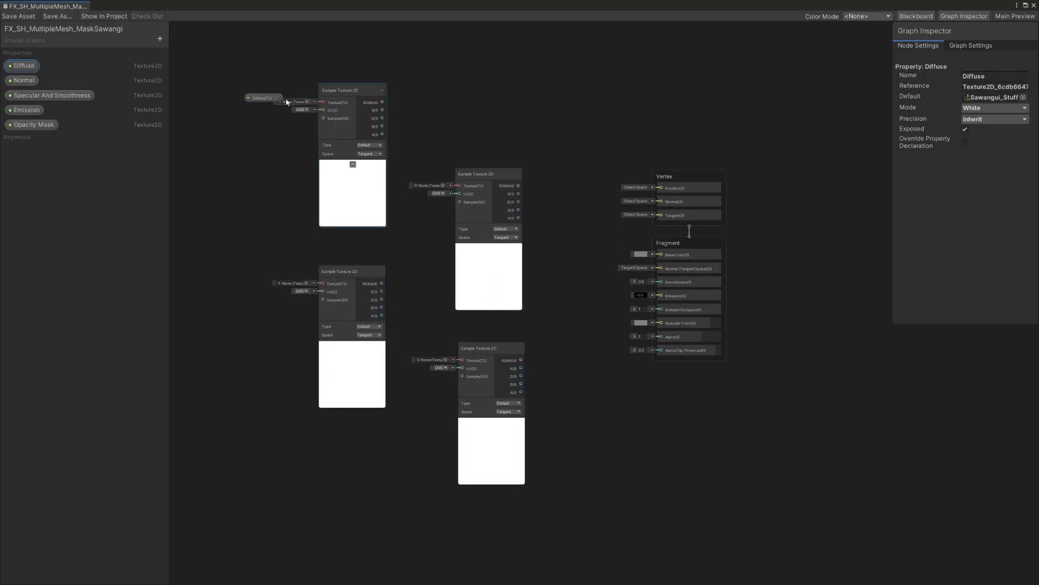
pyautogui.moveTo(25, 80); pyautogui.dragTo(267, 282)
pyautogui.moveTo(53, 95); pyautogui.dragTo(470, 186)
pyautogui.moveTo(491, 174); pyautogui.dragTo(545, 172)
pyautogui.moveTo(500, 347); pyautogui.dragTo(550, 350)
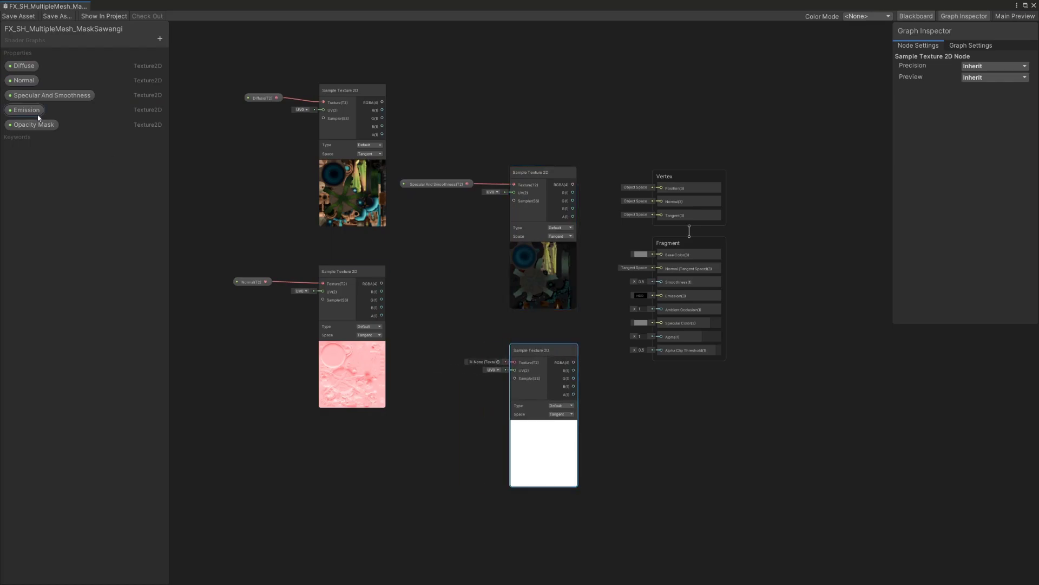
pyautogui.moveTo(27, 109); pyautogui.dragTo(471, 361)
# - Wire the samples to Base Color, Normal and Emission, routing specular through a Channel Mask
pyautogui.moveTo(572, 361); pyautogui.dragTo(659, 297)
pyautogui.moveTo(382, 101); pyautogui.dragTo(659, 255)
pyautogui.scroll(2, 383, 204)
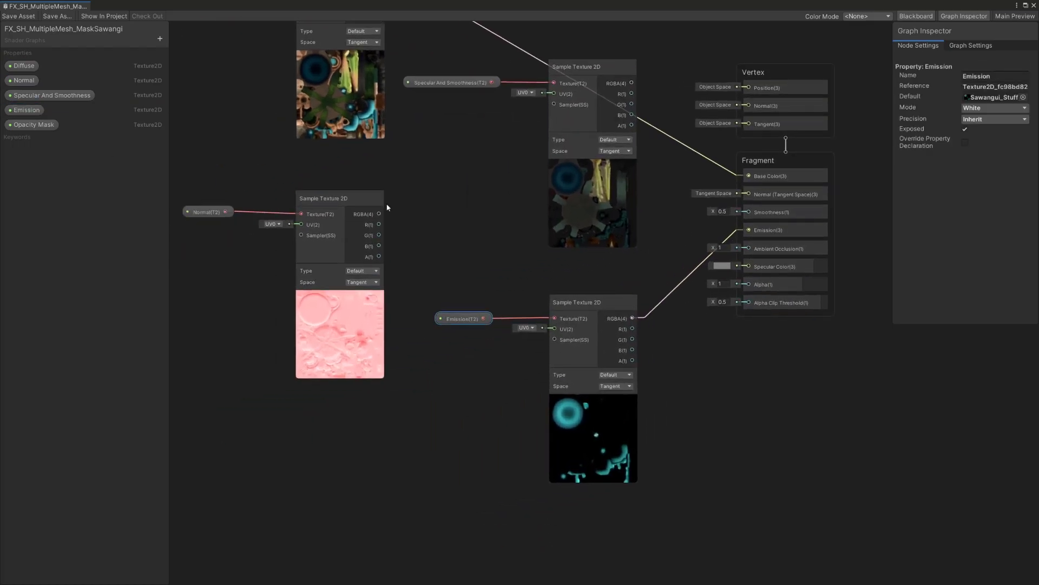
pyautogui.moveTo(379, 214); pyautogui.dragTo(747, 194)
pyautogui.scroll(-3, 591, 202)
pyautogui.moveTo(512, 179); pyautogui.dragTo(558, 183)
pyautogui.click(604, 169)
pyautogui.scroll(3, 604, 170)
pyautogui.click(635, 174)
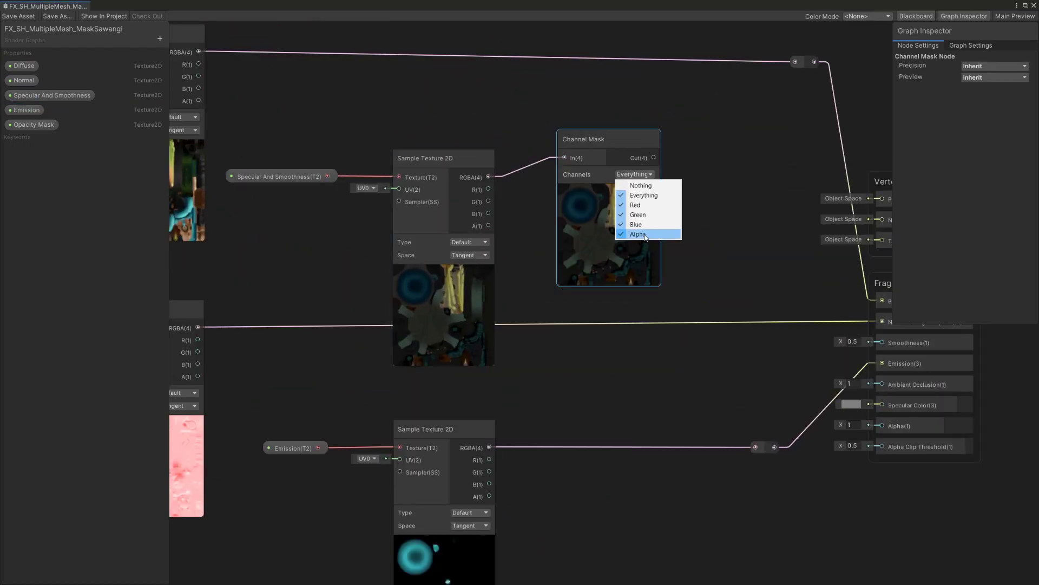
pyautogui.click(643, 234)
pyautogui.scroll(-3, 644, 233)
pyautogui.scroll(-2, 488, 244)
# - Add UV and Split nodes below the texture samplers
pyautogui.moveTo(261, 235); pyautogui.dragTo(443, 244)
pyautogui.click(443, 244)
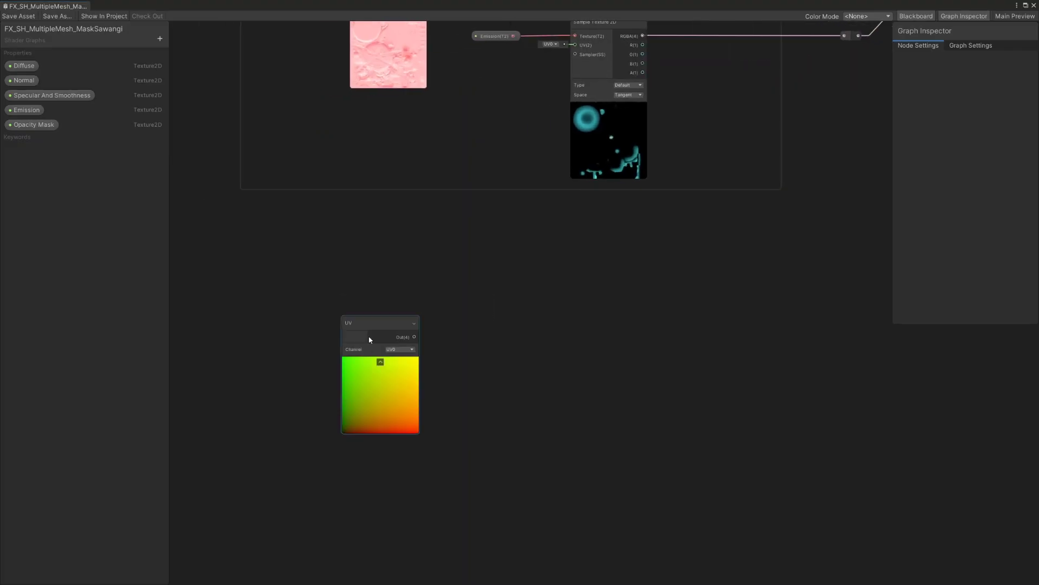
pyautogui.moveTo(365, 327); pyautogui.dragTo(297, 291)
pyautogui.press('space')
pyautogui.write('split')
pyautogui.press('Return')
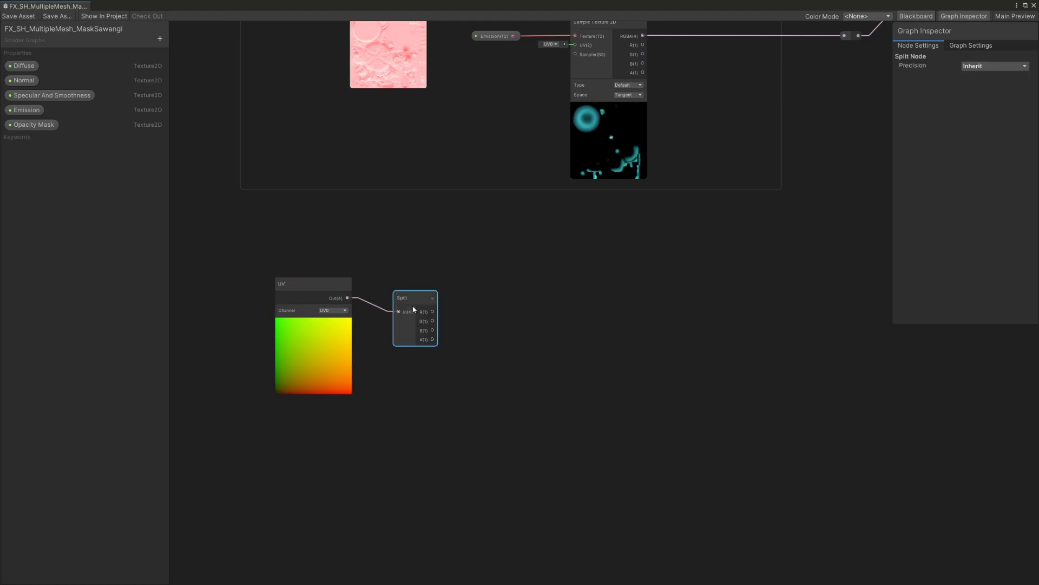
# - Add a Combine node fed by Split B and A into R and G
pyautogui.click(487, 299)
pyautogui.press('space')
pyautogui.write('combine')
pyautogui.press('Return')
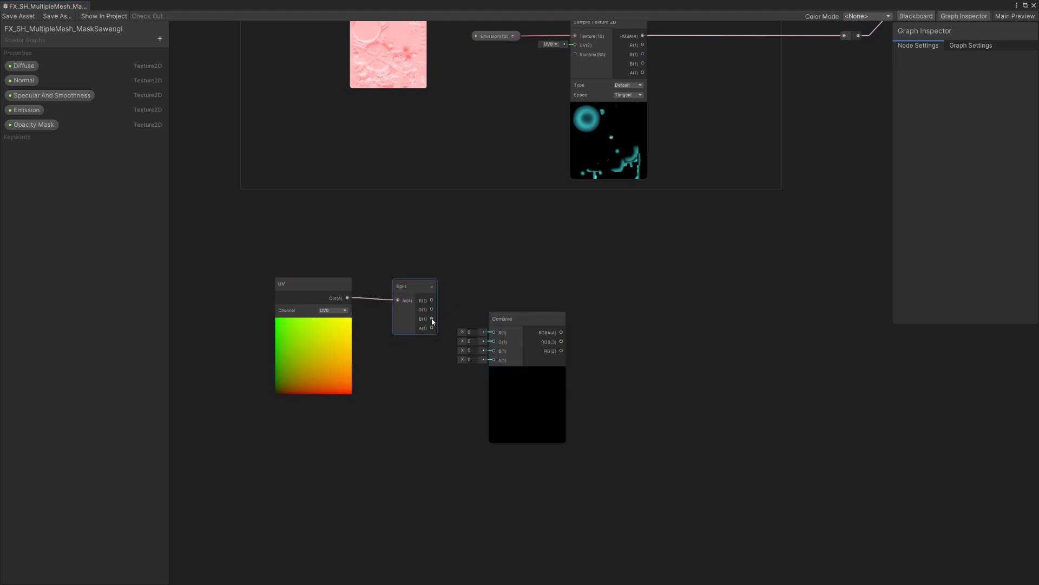
pyautogui.moveTo(432, 318)
pyautogui.mouseDown()
pyautogui.moveTo(493, 332)
pyautogui.moveTo(494, 341)
pyautogui.mouseUp()
pyautogui.moveTo(511, 318); pyautogui.dragTo(497, 306)
pyautogui.click(511, 359)
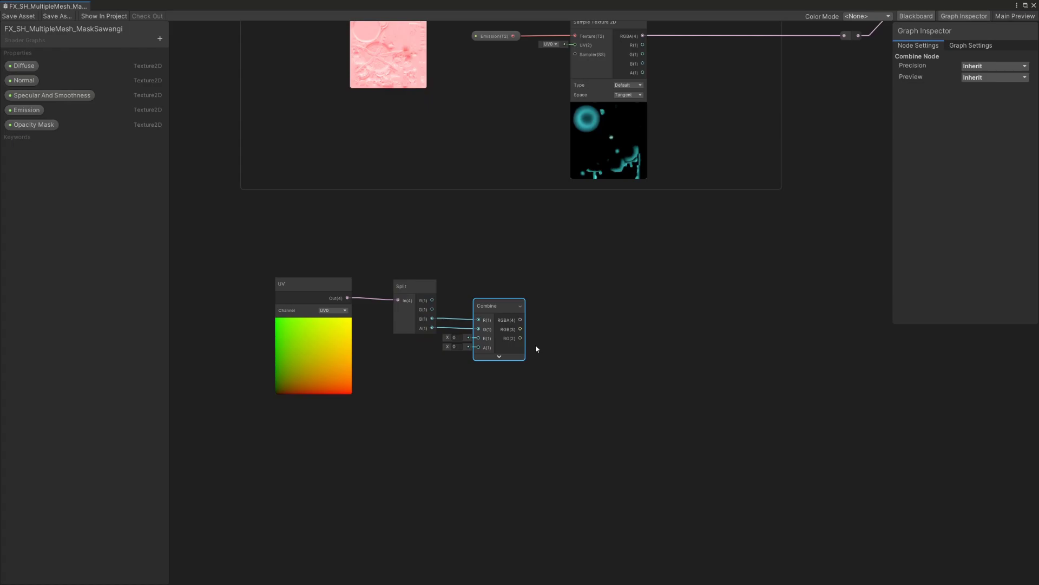
pyautogui.moveTo(535, 349); pyautogui.dragTo(512, 284, button='middle')
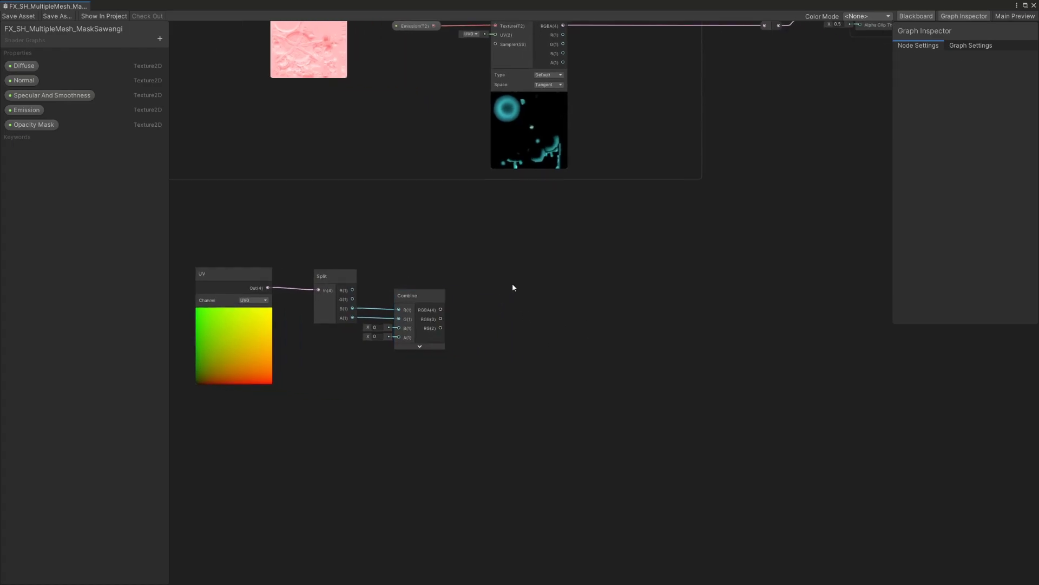
# - Add Tiling And Offset using UV1, with Offset driven by Combine RG
pyautogui.press('space')
pyautogui.write('tiling an')
pyautogui.click(557, 318)
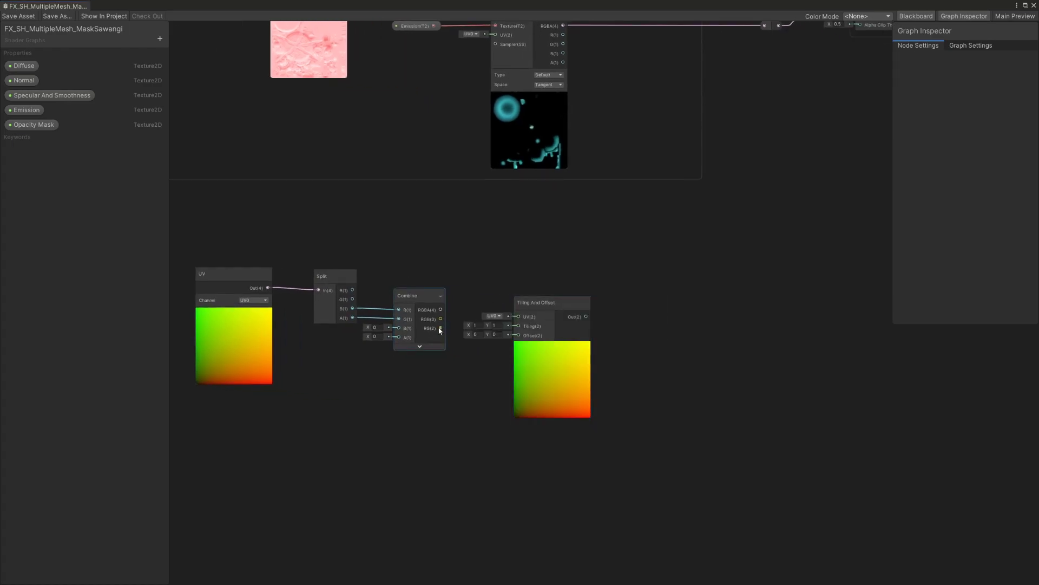
pyautogui.moveTo(440, 327)
pyautogui.mouseDown()
pyautogui.moveTo(535, 326)
pyautogui.moveTo(563, 298)
pyautogui.mouseUp()
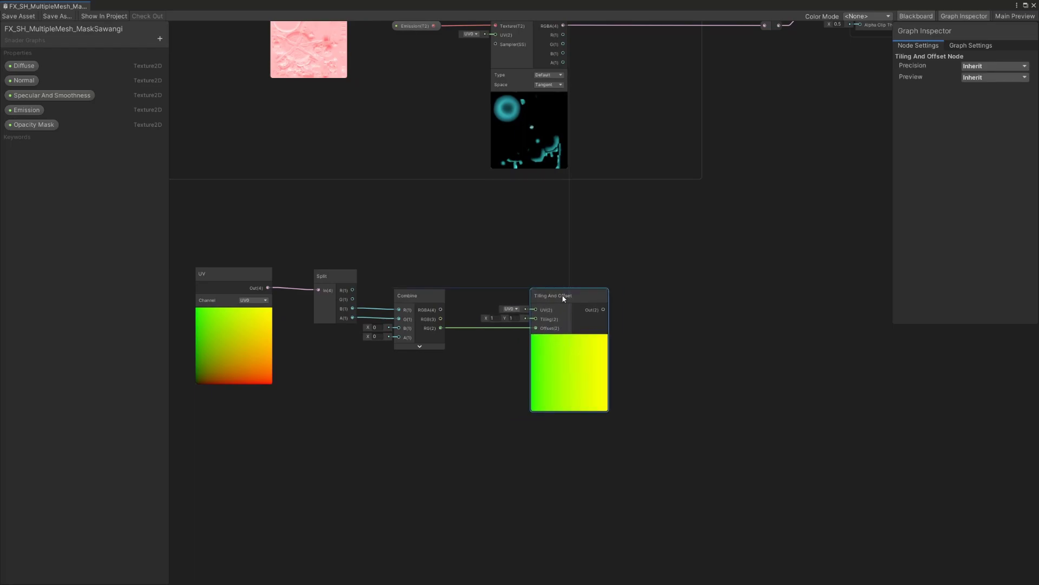
pyautogui.scroll(3, 499, 309)
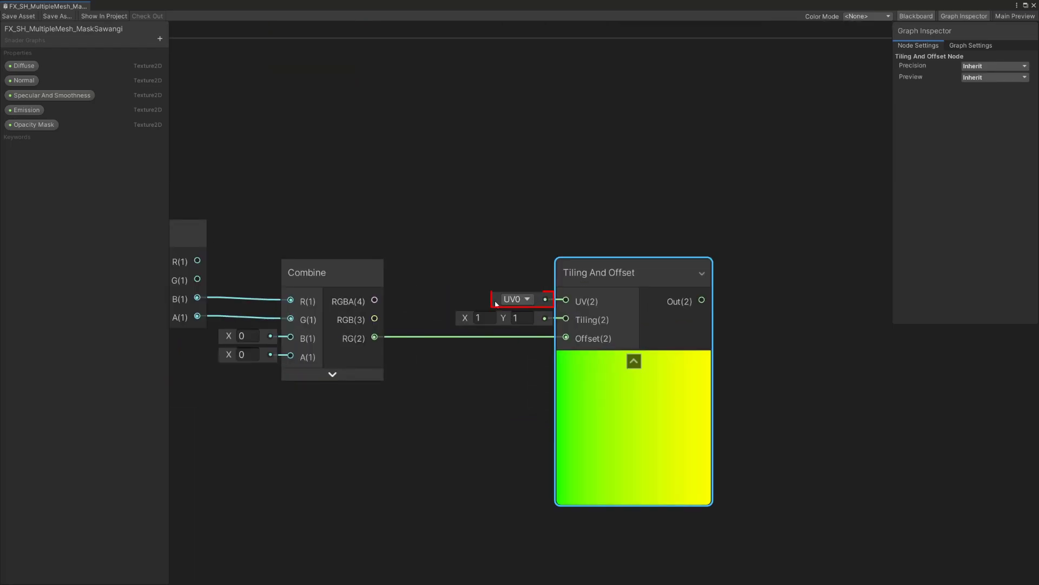
pyautogui.click(520, 299)
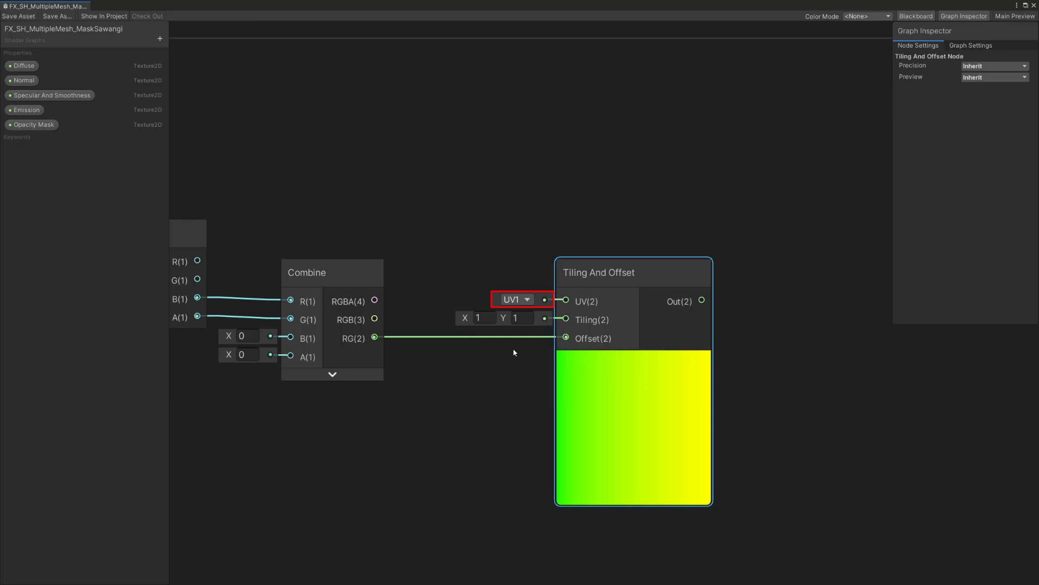
pyautogui.scroll(-3, 514, 351)
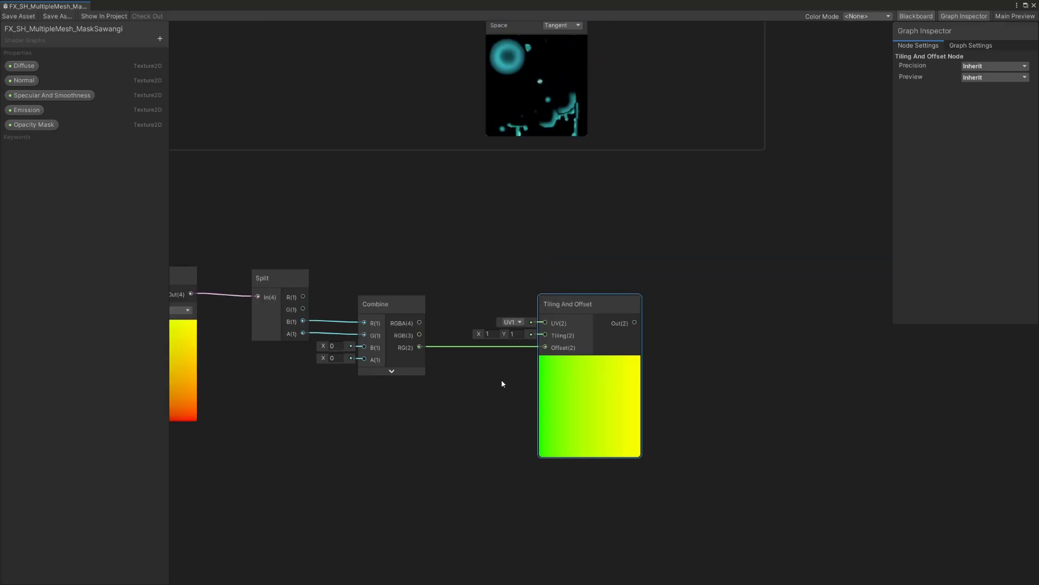
# - Sample the Opacity Mask texture through a Sample Texture 2D fed by Tiling And Offset
pyautogui.moveTo(503, 382); pyautogui.dragTo(313, 344, button='middle')
pyautogui.press('space')
pyautogui.write('texture sam')
pyautogui.press('Return')
pyautogui.moveTo(443, 279)
pyautogui.mouseDown()
pyautogui.moveTo(569, 277)
pyautogui.moveTo(615, 260)
pyautogui.mouseUp()
pyautogui.click(588, 250)
pyautogui.moveTo(33, 124); pyautogui.dragTo(473, 235)
pyautogui.moveTo(552, 240); pyautogui.dragTo(595, 271)
pyautogui.moveTo(503, 240); pyautogui.dragTo(527, 267)
pyautogui.click(642, 252)
pyautogui.scroll(-3, 690, 269)
pyautogui.moveTo(707, 267); pyautogui.dragTo(551, 307, button='middle')
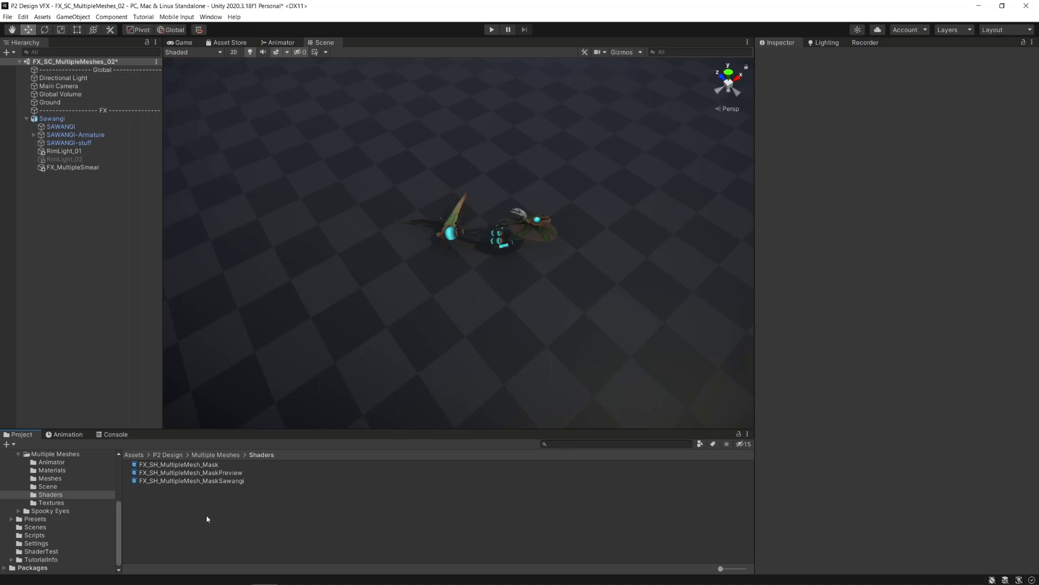
# - Make a material from the mask shader, name it FX_MA_MultipleMesh_MaskSawangi, and file it in Materials
pyautogui.rightClick(178, 482)
pyautogui.moveTo(243, 250)
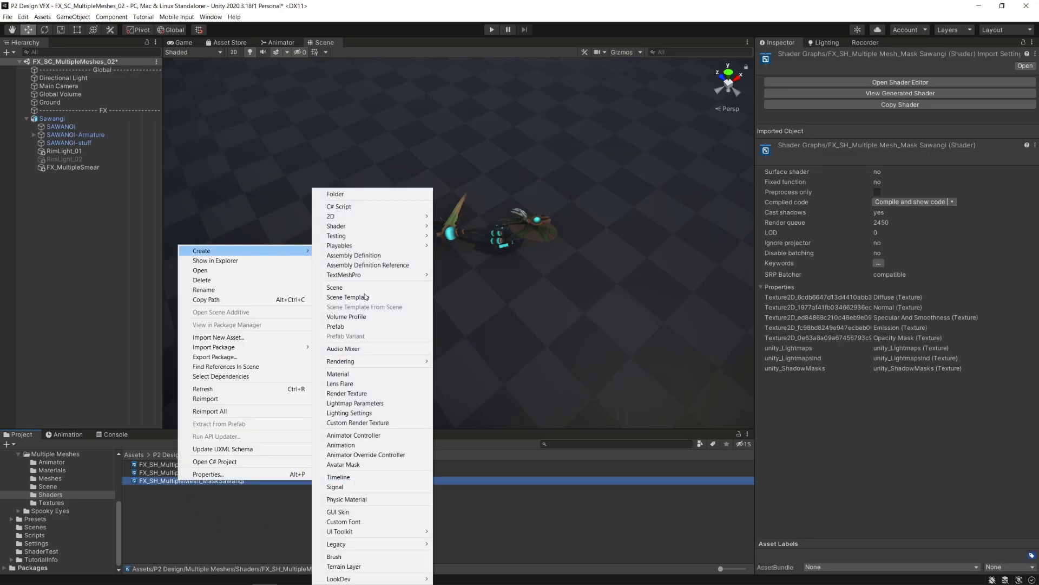
pyautogui.click(391, 373)
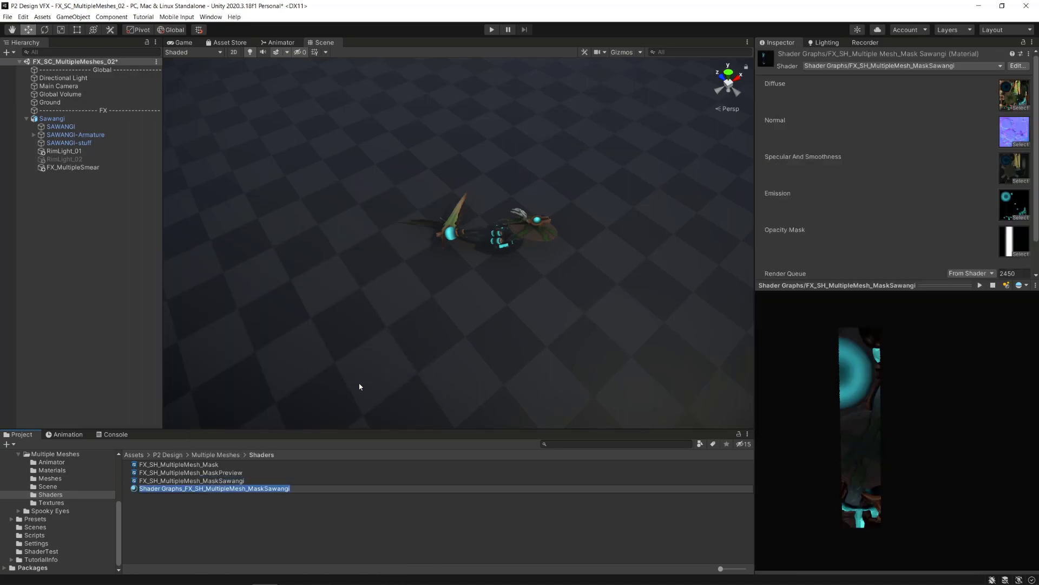
pyautogui.press('BackSpace')
pyautogui.press('BackSpace')
pyautogui.press('BackSpace')
pyautogui.write('MA')
pyautogui.press('Return')
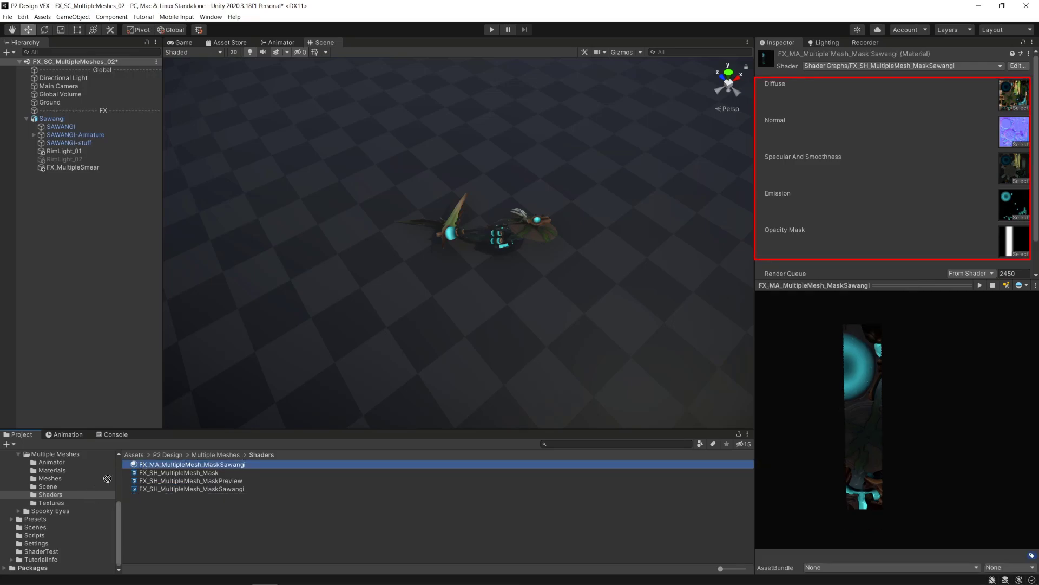
pyautogui.moveTo(146, 463); pyautogui.dragTo(49, 471)
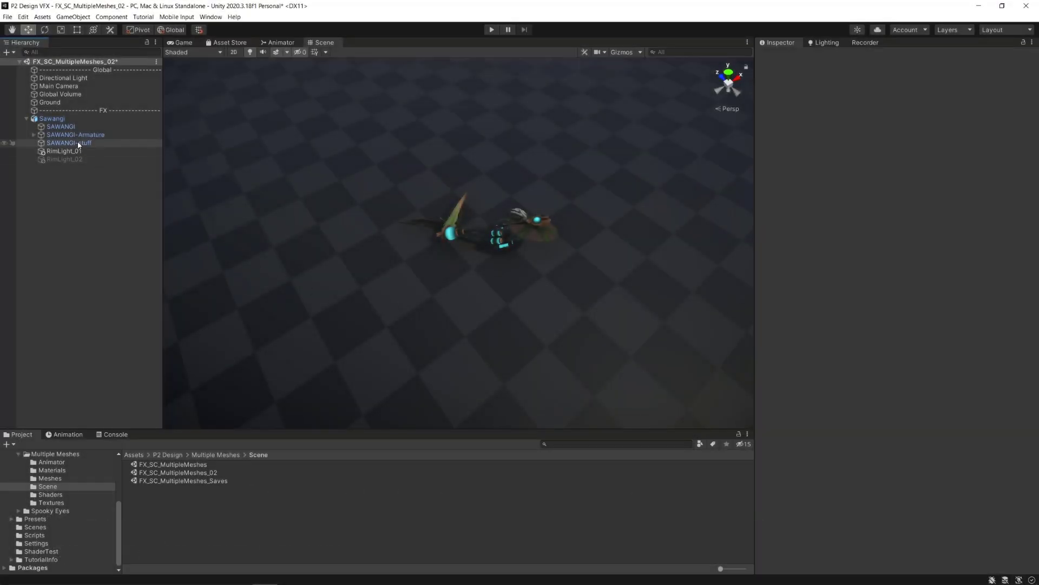
# - Add a particle system named FX_MultipleSmear under the Sawangi character
pyautogui.click(52, 118)
pyautogui.rightClick(76, 121)
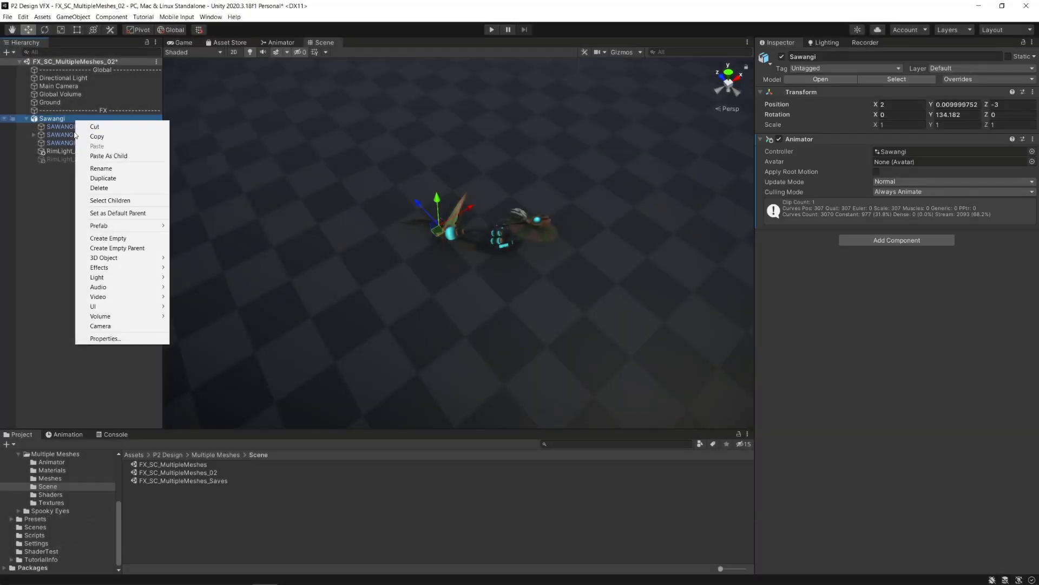
pyautogui.moveTo(99, 267)
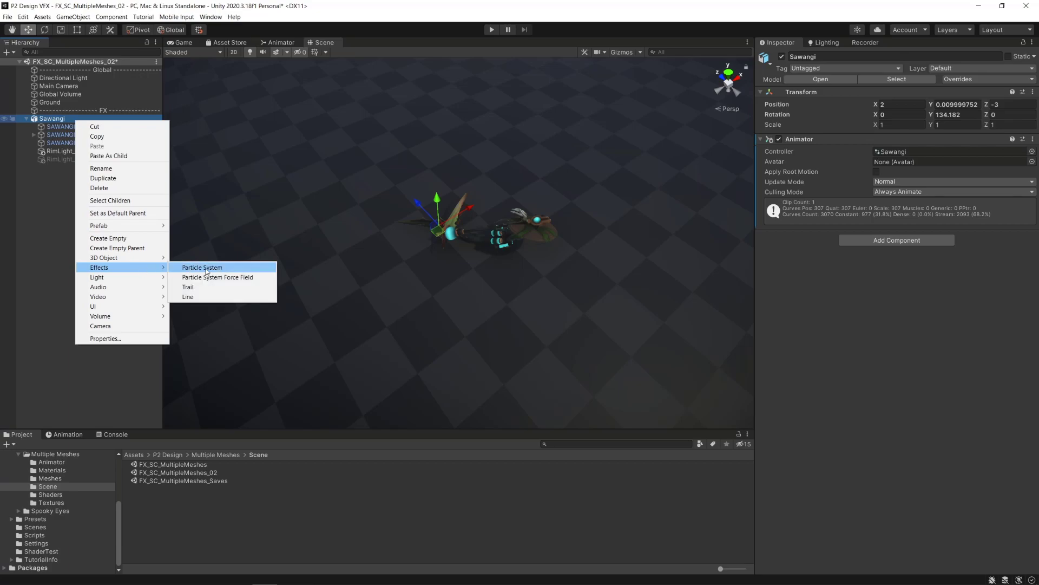
pyautogui.click(206, 267)
pyautogui.write('FX_MultipleSmear')
pyautogui.press('Return')
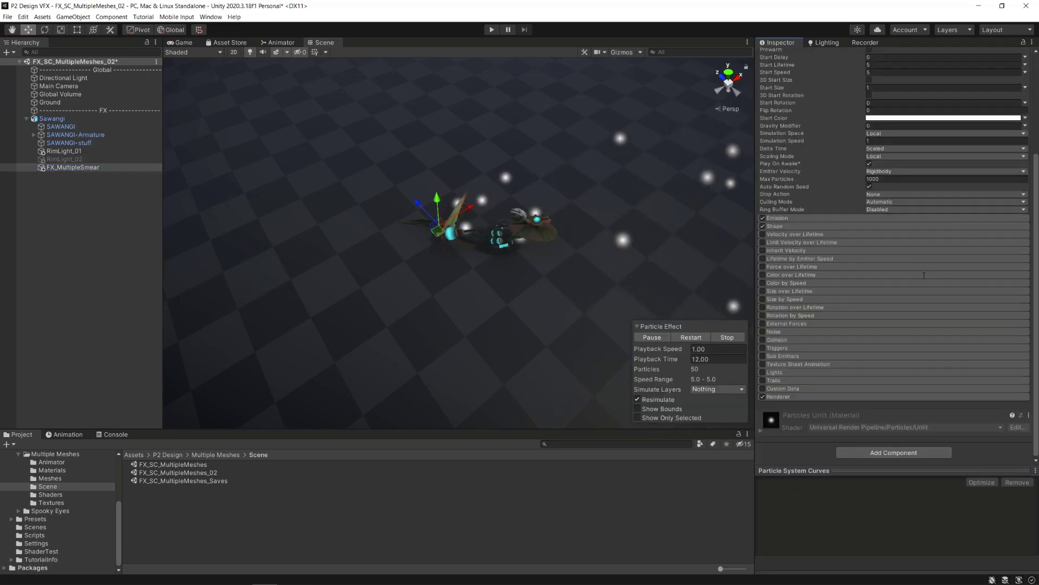
pyautogui.scroll(-3, 893, 325)
# - Render particles as SAWANGI-stuff.002 meshes with the MaskSawangi material and Local alignment
pyautogui.click(830, 396)
pyautogui.scroll(-4, 831, 395)
pyautogui.click(896, 230)
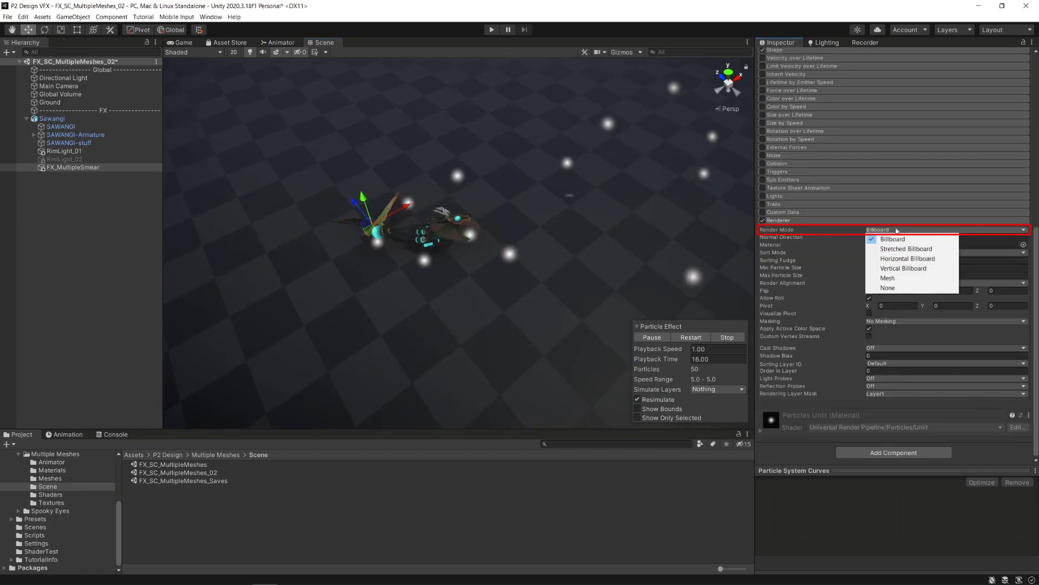
pyautogui.click(895, 278)
pyautogui.click(67, 479)
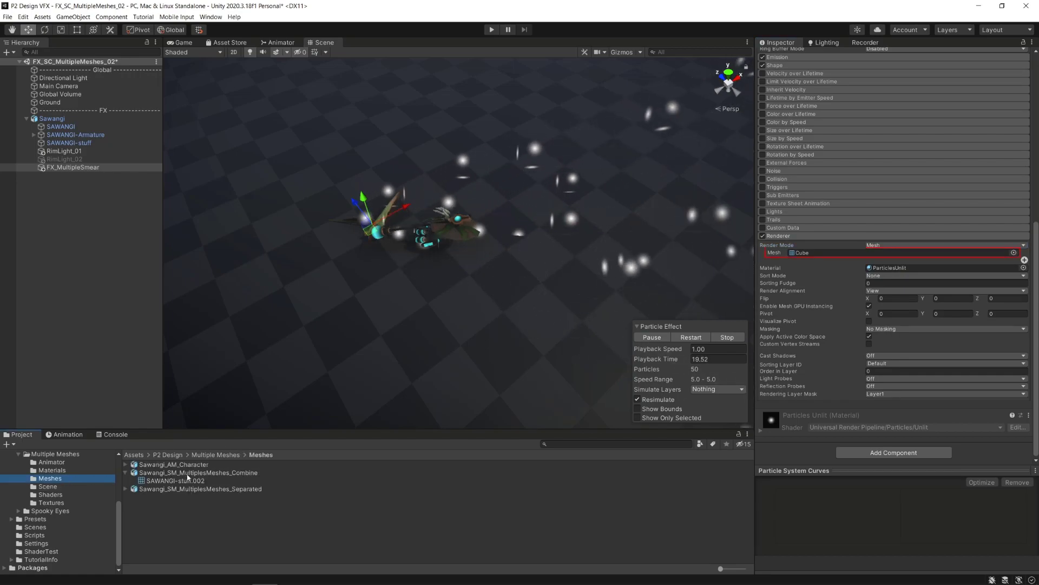
pyautogui.moveTo(175, 479); pyautogui.dragTo(875, 258)
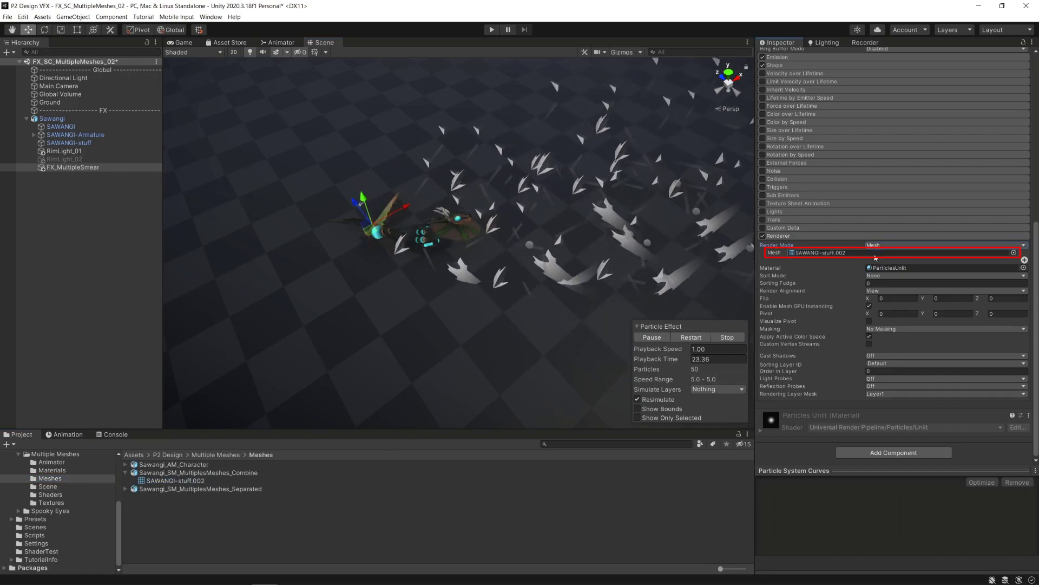
pyautogui.click(70, 471)
pyautogui.moveTo(191, 479); pyautogui.dragTo(934, 268)
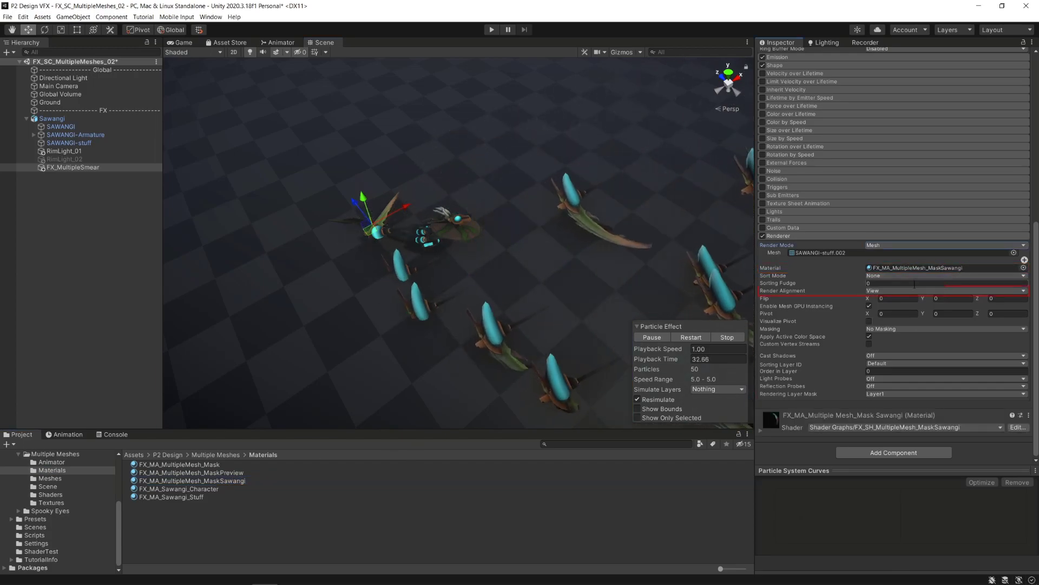
pyautogui.click(889, 290)
pyautogui.click(897, 320)
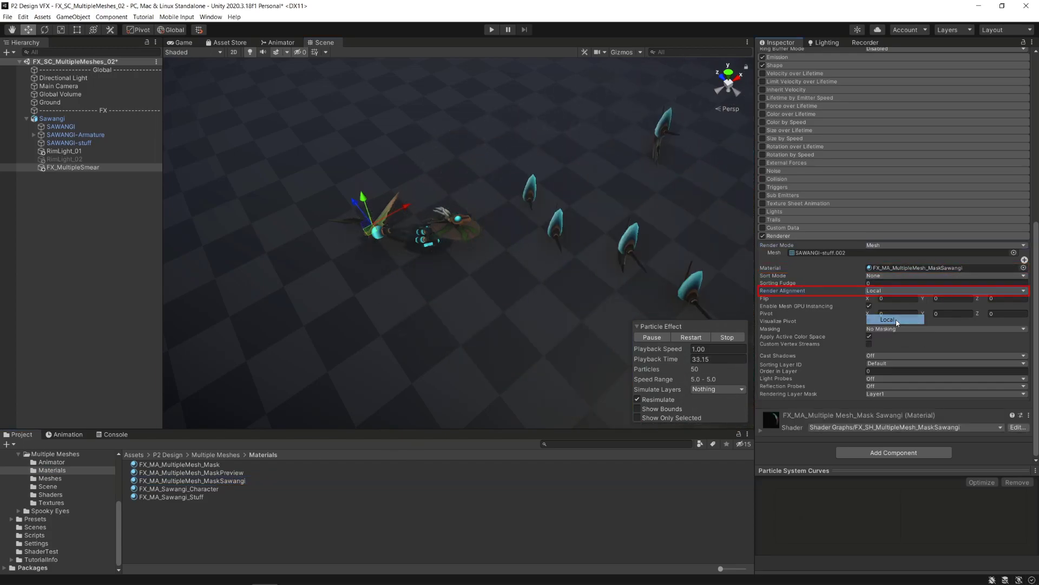
pyautogui.scroll(5, 893, 319)
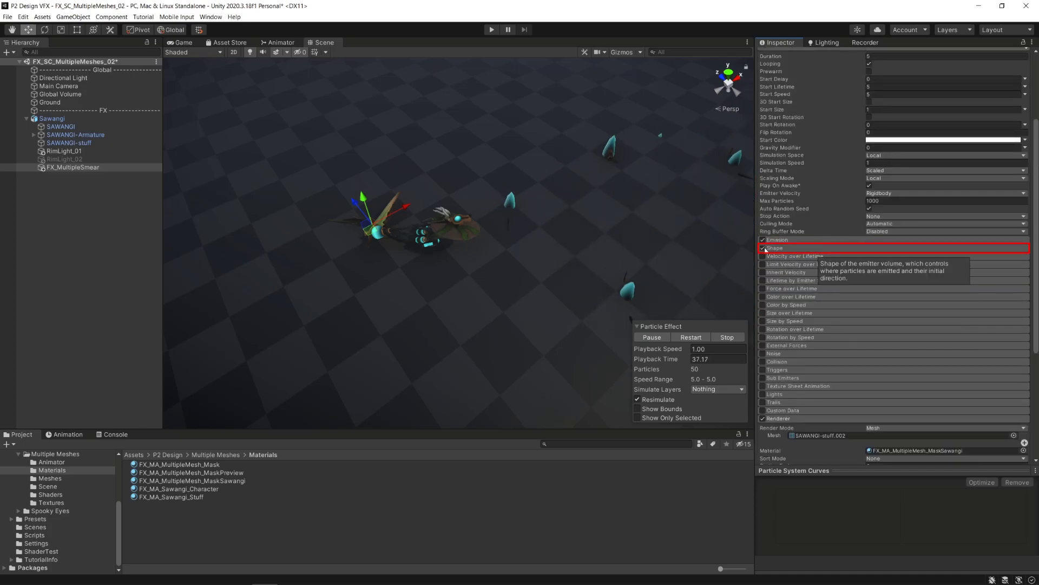
# - Disable Shape, set Rate over Time to 0, and add a single-particle burst
pyautogui.click(764, 247)
pyautogui.click(781, 241)
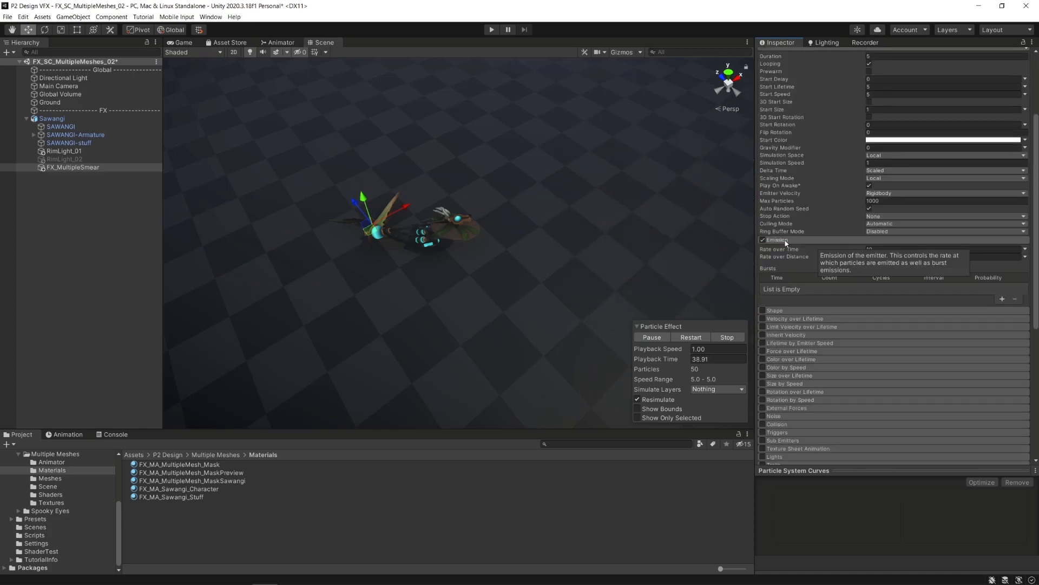
pyautogui.click(862, 249)
pyautogui.press('BackSpace')
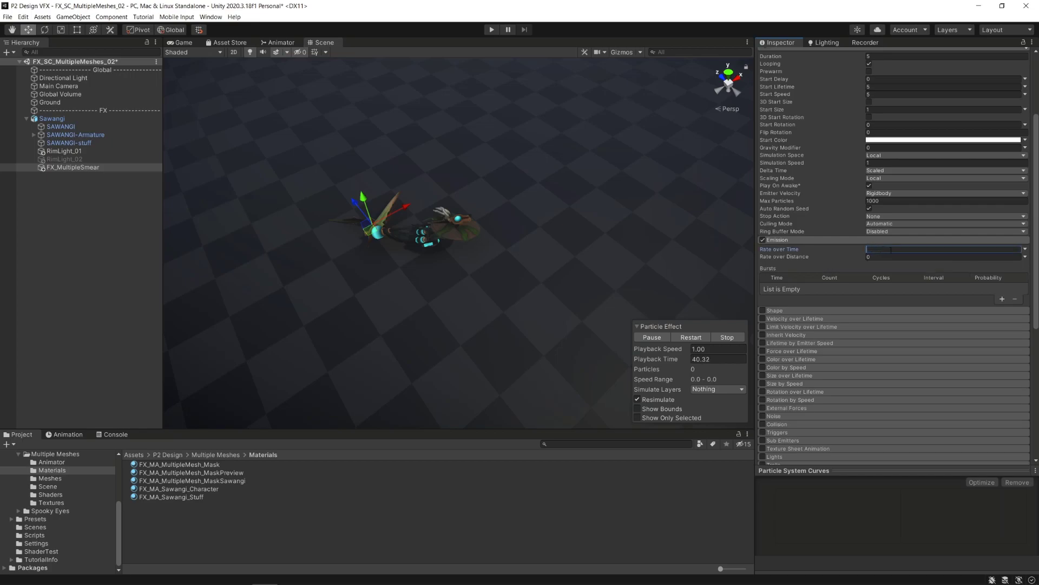
pyautogui.write('0')
pyautogui.click(1001, 299)
pyautogui.click(844, 287)
pyautogui.write('1')
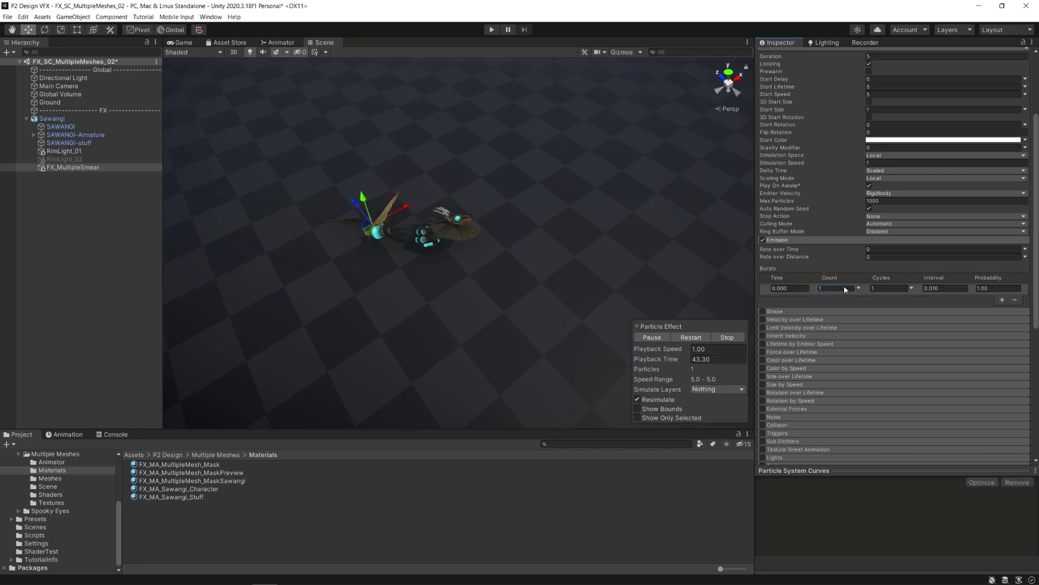
pyautogui.scroll(2, 843, 286)
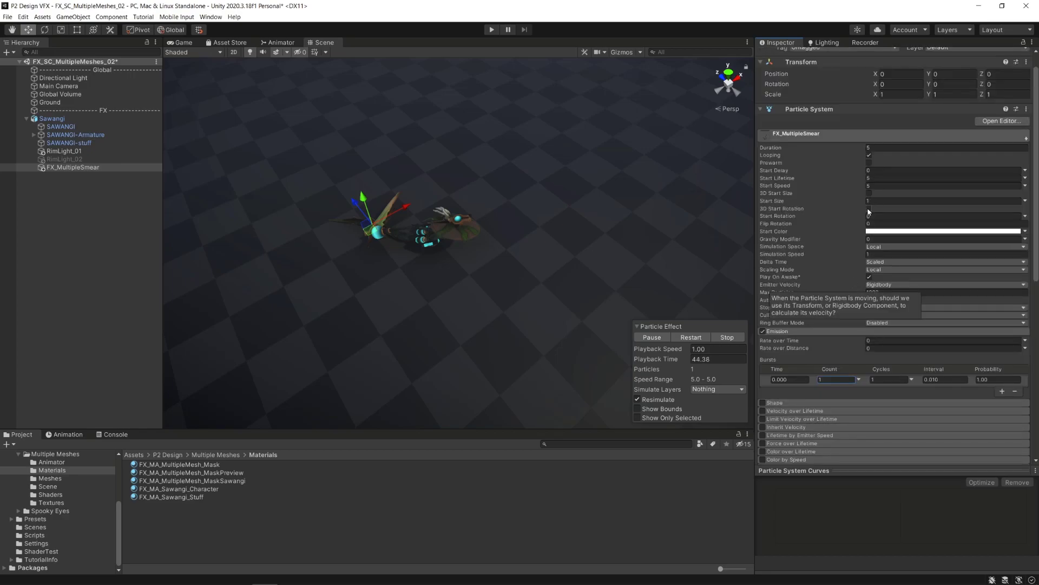
# - Set Start Speed to 0 and enable 3D Start Rotation with X at -90
pyautogui.click(943, 186)
pyautogui.write('0')
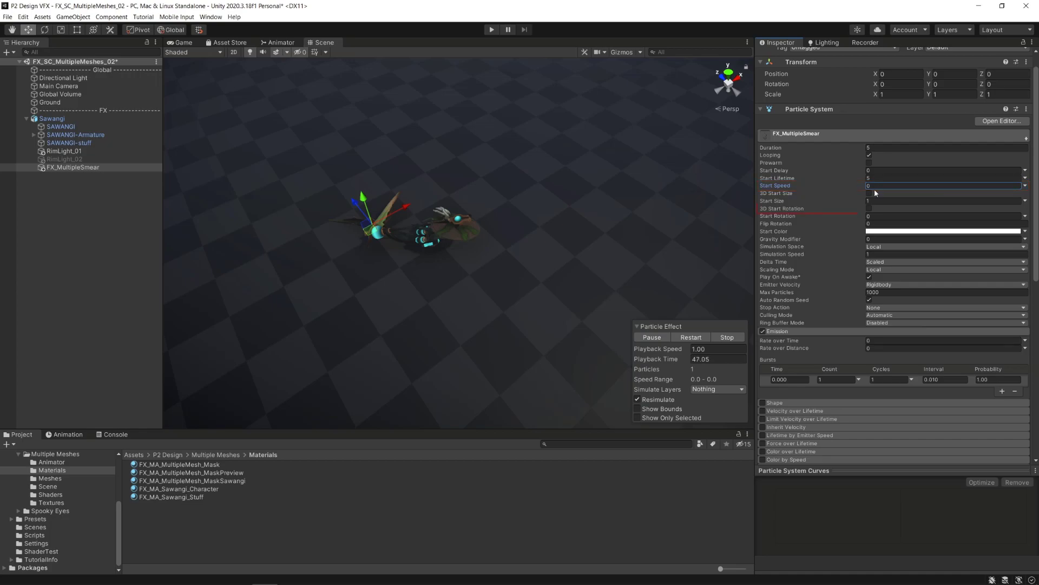
pyautogui.click(870, 208)
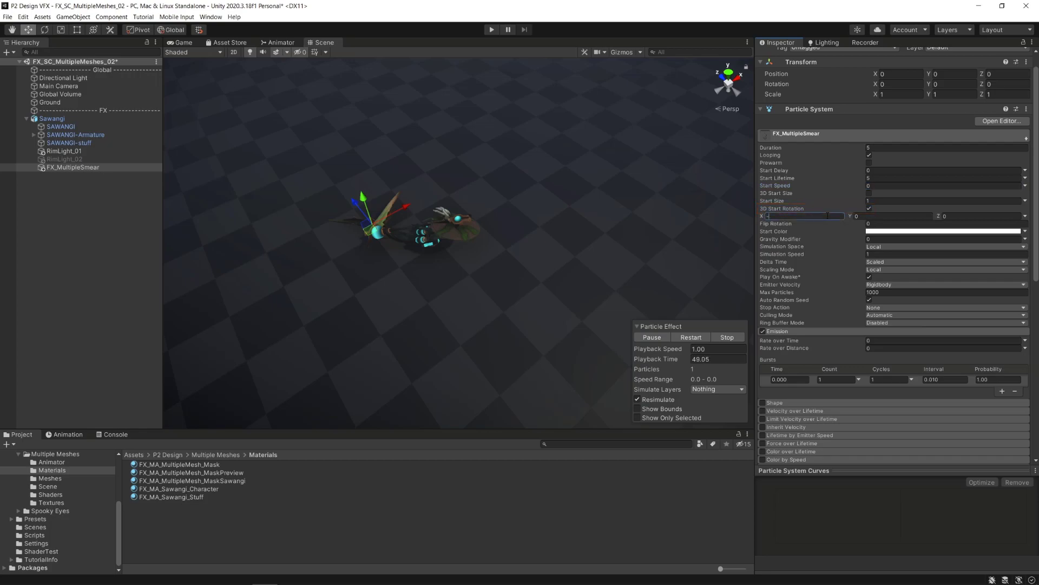
pyautogui.write('-90')
pyautogui.press('alt')
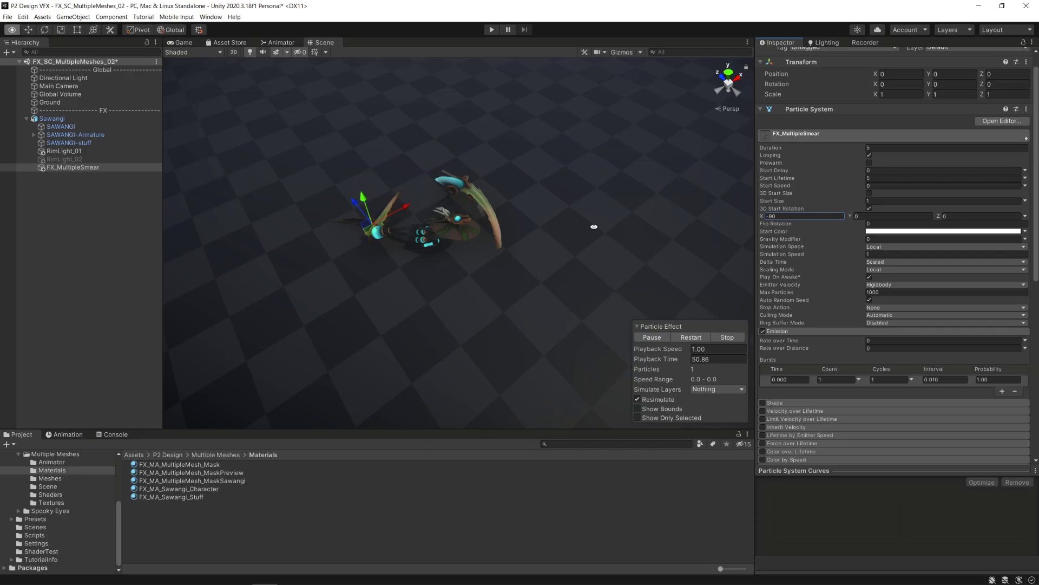
pyautogui.keyDown('alt'); pyautogui.moveTo(593, 226); pyautogui.dragTo(533, 248); pyautogui.keyUp('alt')
pyautogui.click(203, 52)
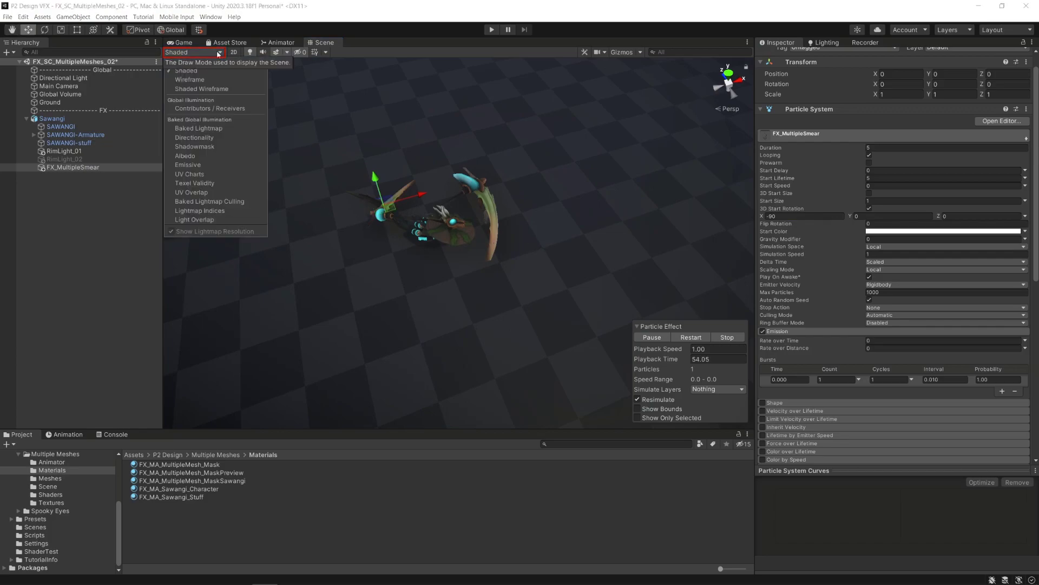
pyautogui.click(231, 89)
pyautogui.keyDown('alt'); pyautogui.moveTo(341, 195); pyautogui.dragTo(560, 175); pyautogui.keyUp('alt')
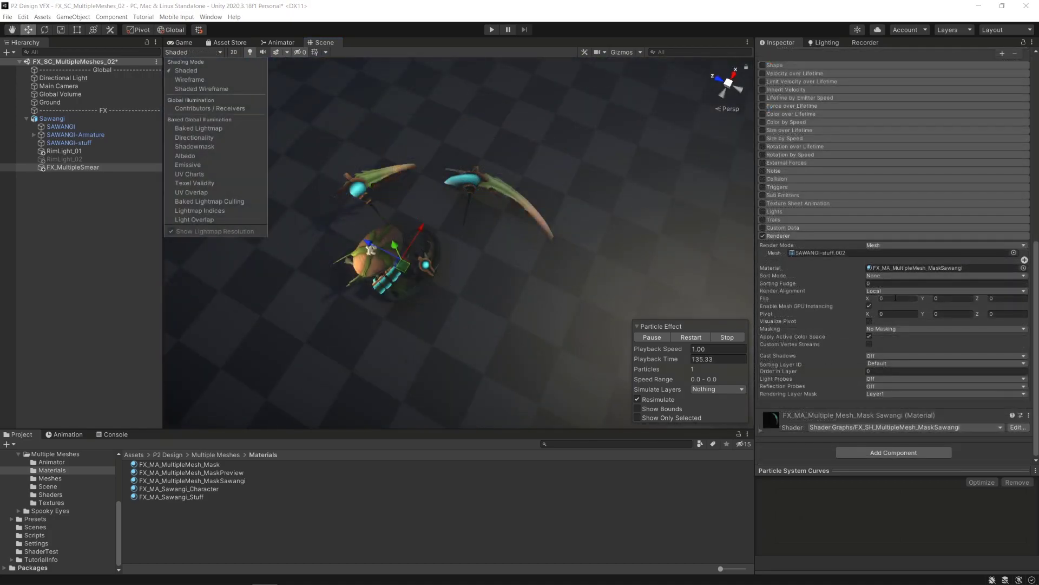
# - Turn on Custom Vertex Streams in the Renderer and add Custom1.xy and UV2
pyautogui.click(869, 346)
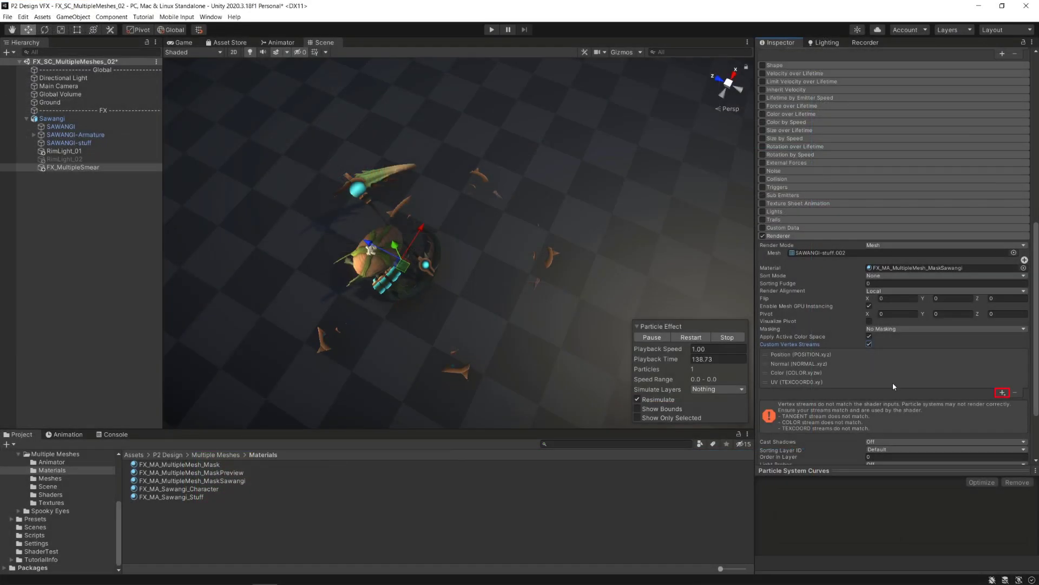
pyautogui.click(1002, 392)
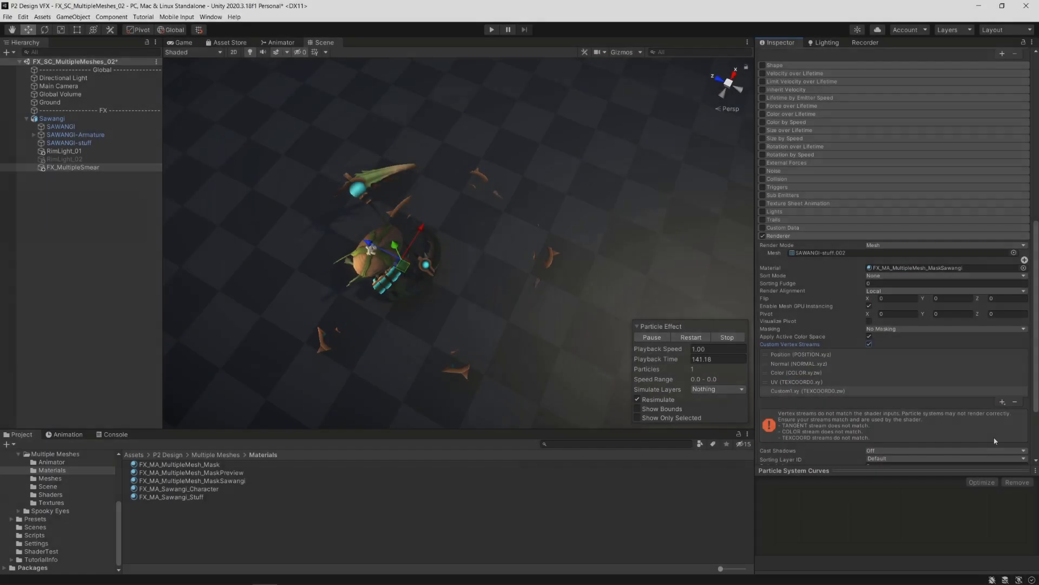
pyautogui.click(1002, 401)
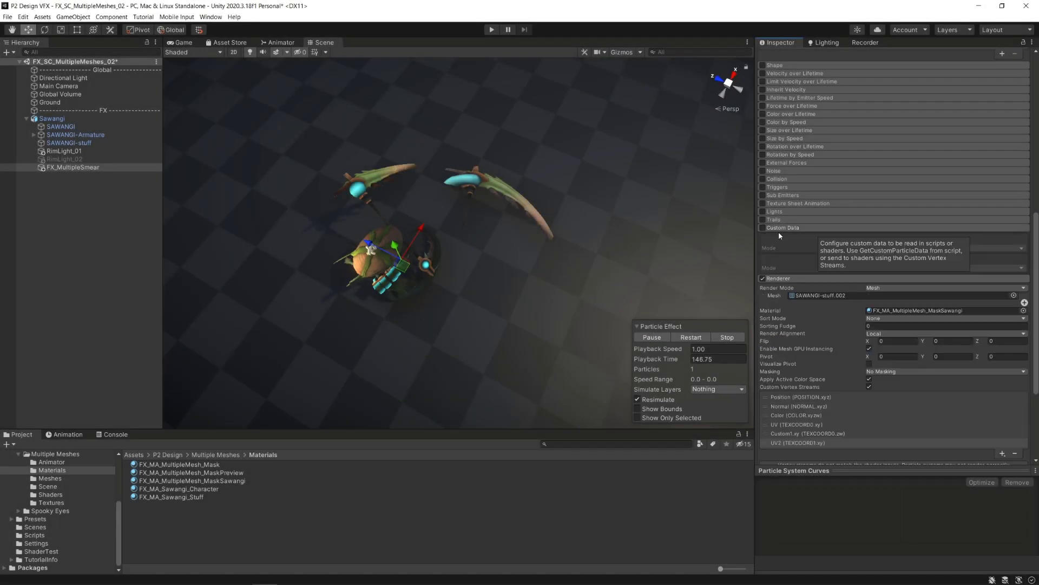
# - Enable Custom Data and make Custom1 a one-component Vector
pyautogui.click(779, 231)
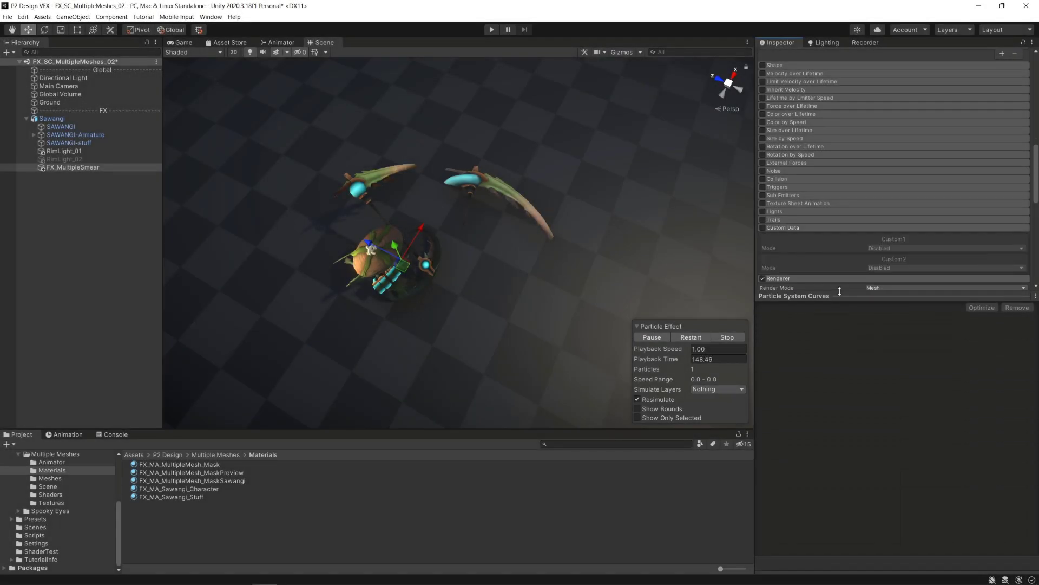
pyautogui.click(761, 226)
pyautogui.click(917, 247)
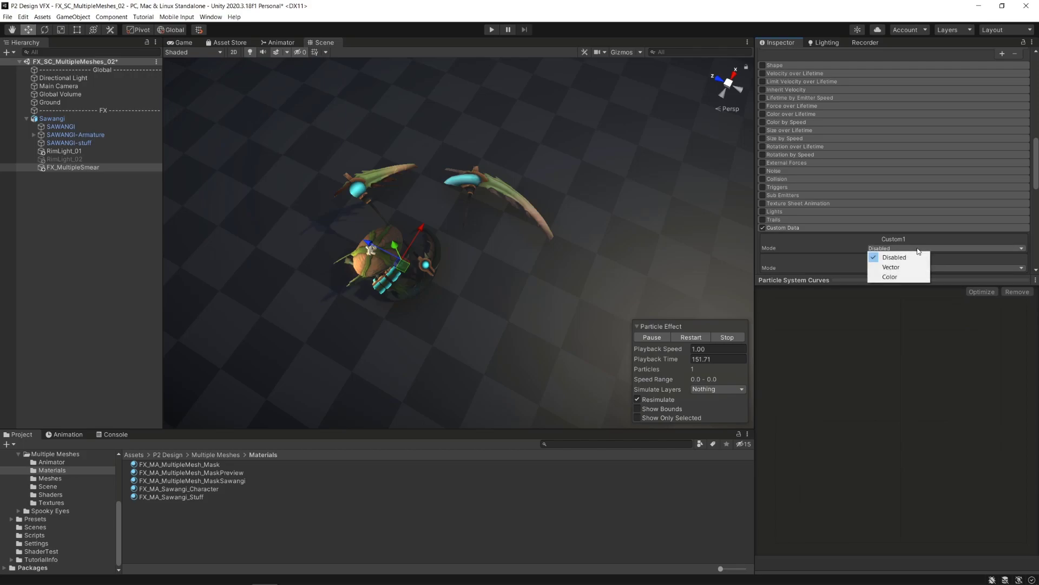
pyautogui.click(913, 265)
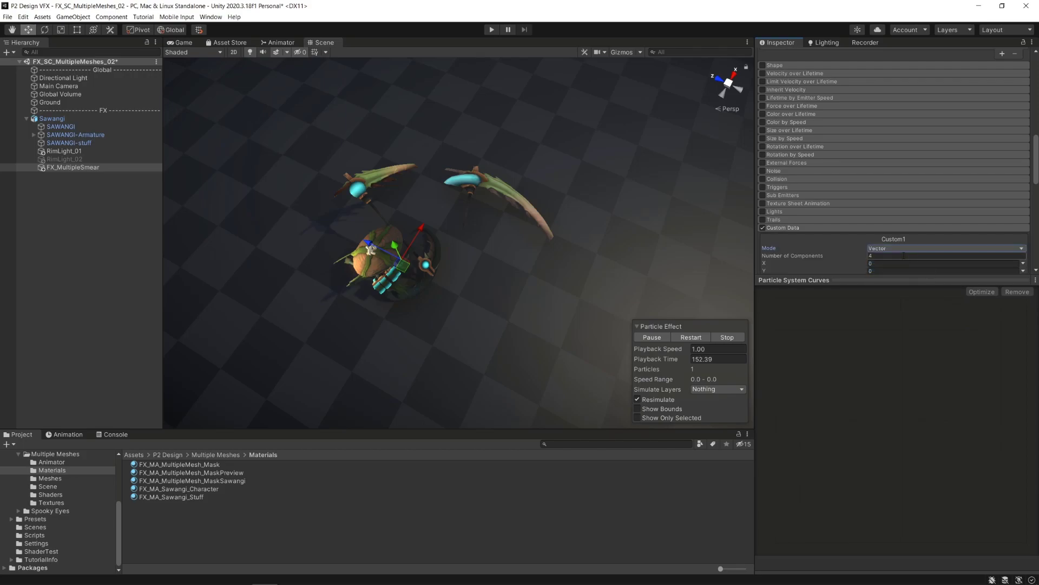
pyautogui.click(903, 255)
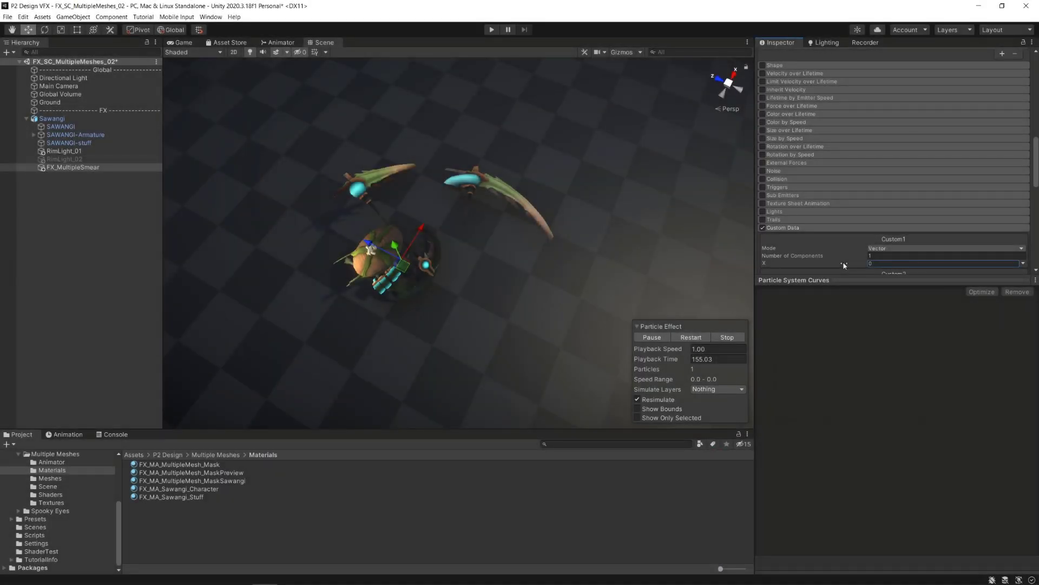
# - Reset the Custom1 X value to 0 and switch it to Curve
pyautogui.moveTo(844, 265); pyautogui.dragTo(820, 265)
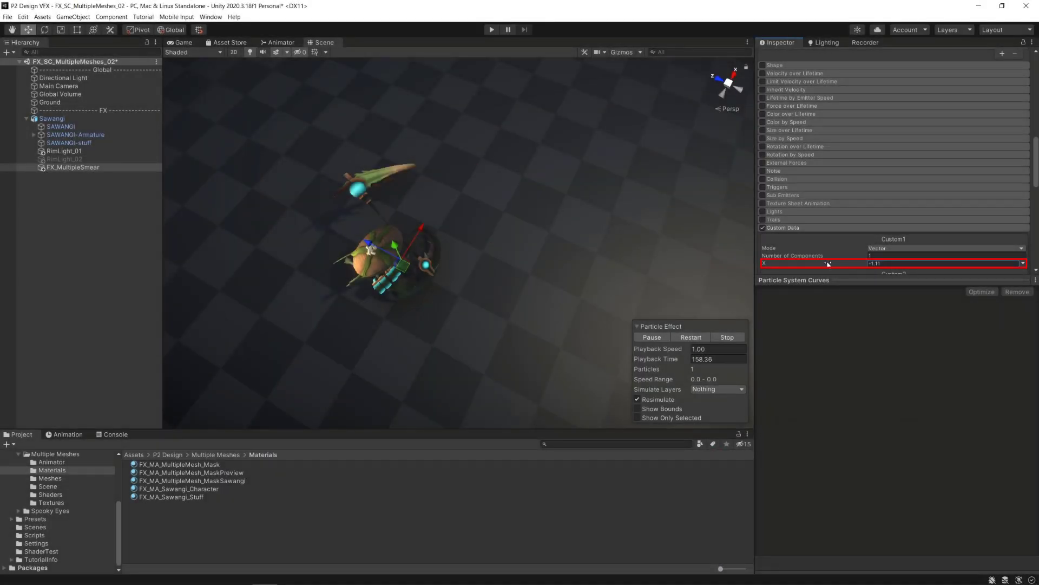
pyautogui.moveTo(820, 264)
pyautogui.mouseDown()
pyautogui.moveTo(799, 261)
pyautogui.moveTo(859, 263)
pyautogui.mouseUp()
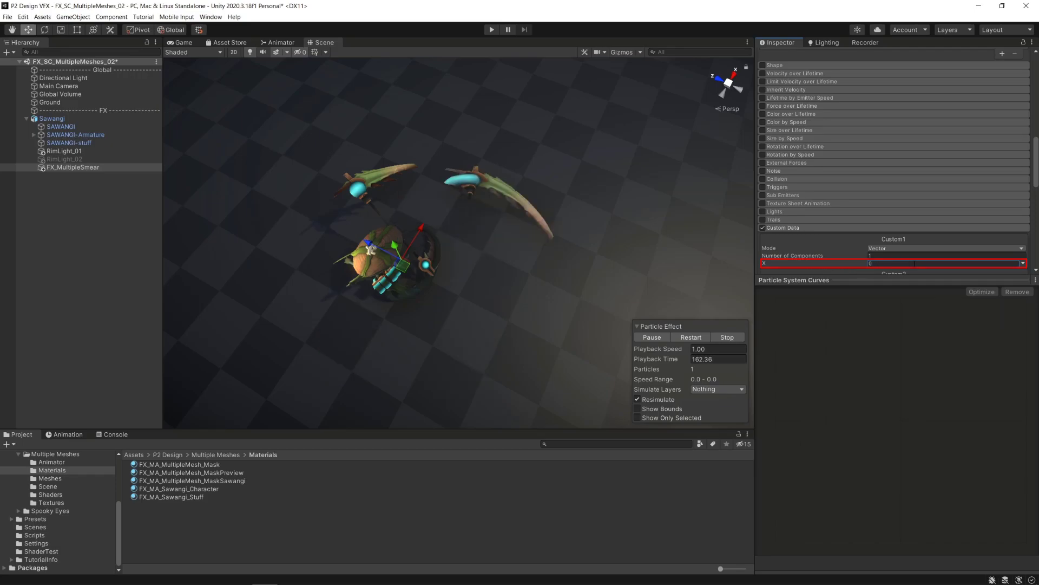
pyautogui.click(989, 264)
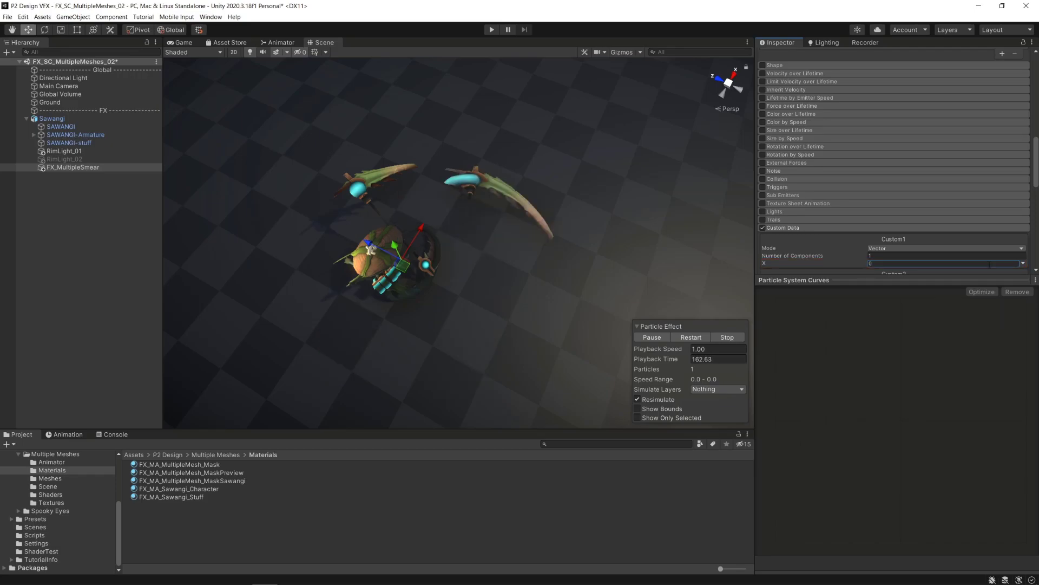
pyautogui.click(1023, 264)
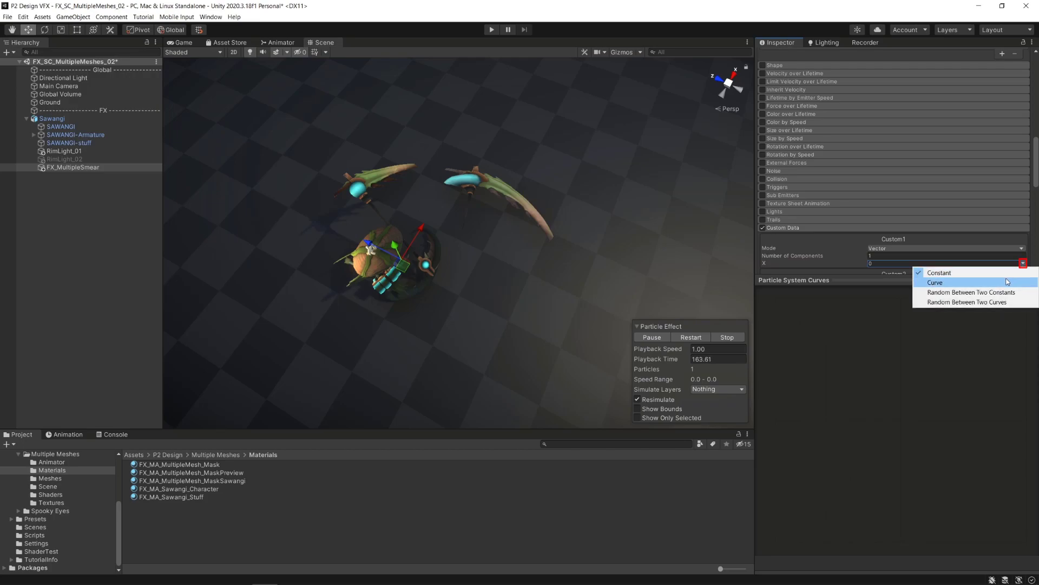
pyautogui.click(1007, 281)
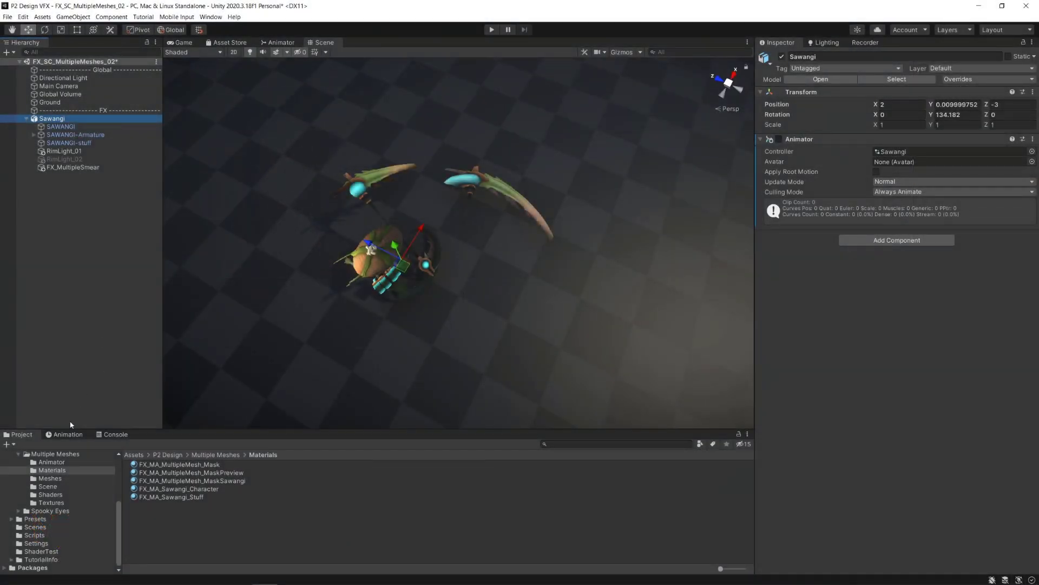
# - Show the Sawangi animation timeline and scrub the playhead to swing frames 22–23
pyautogui.click(68, 434)
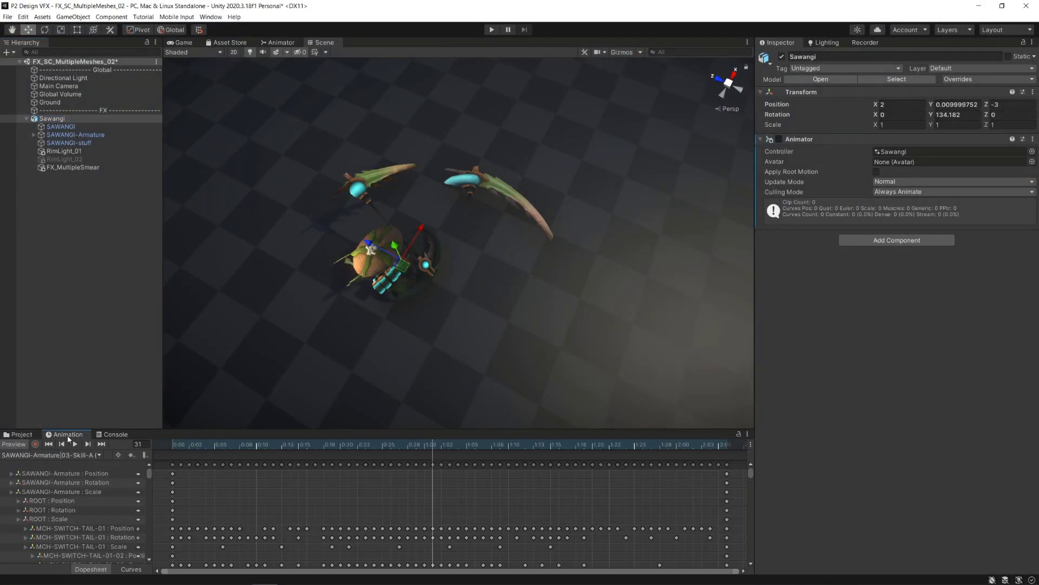
pyautogui.click(178, 447)
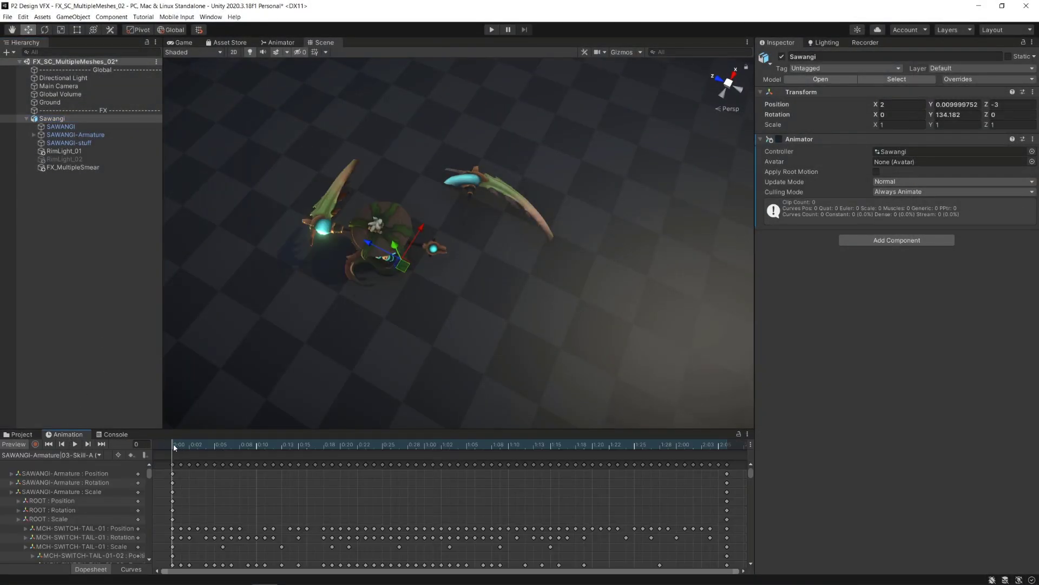
pyautogui.moveTo(180, 445); pyautogui.dragTo(726, 443)
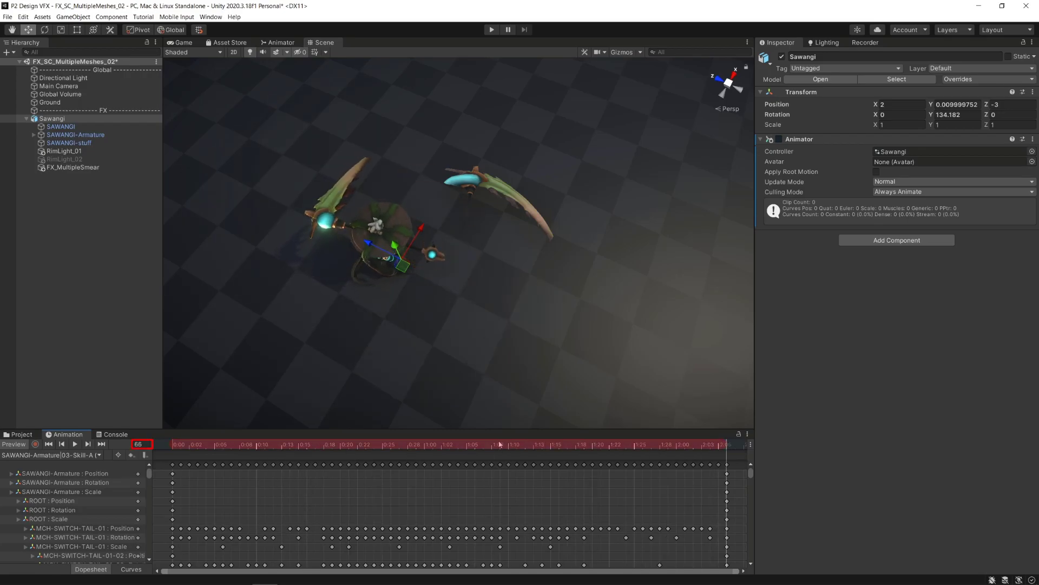
pyautogui.moveTo(338, 445); pyautogui.dragTo(357, 449)
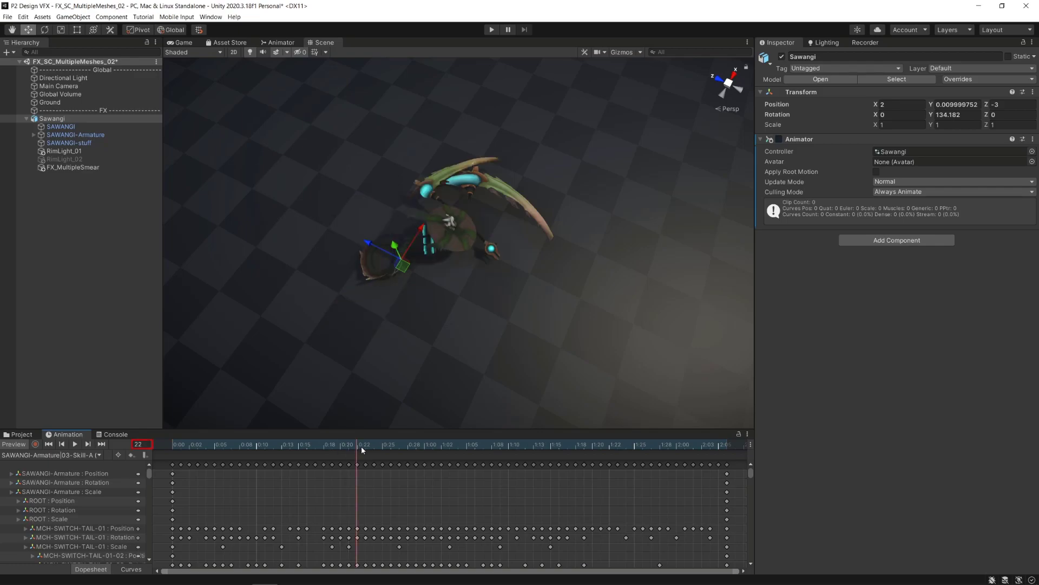
pyautogui.moveTo(361, 445); pyautogui.dragTo(397, 445)
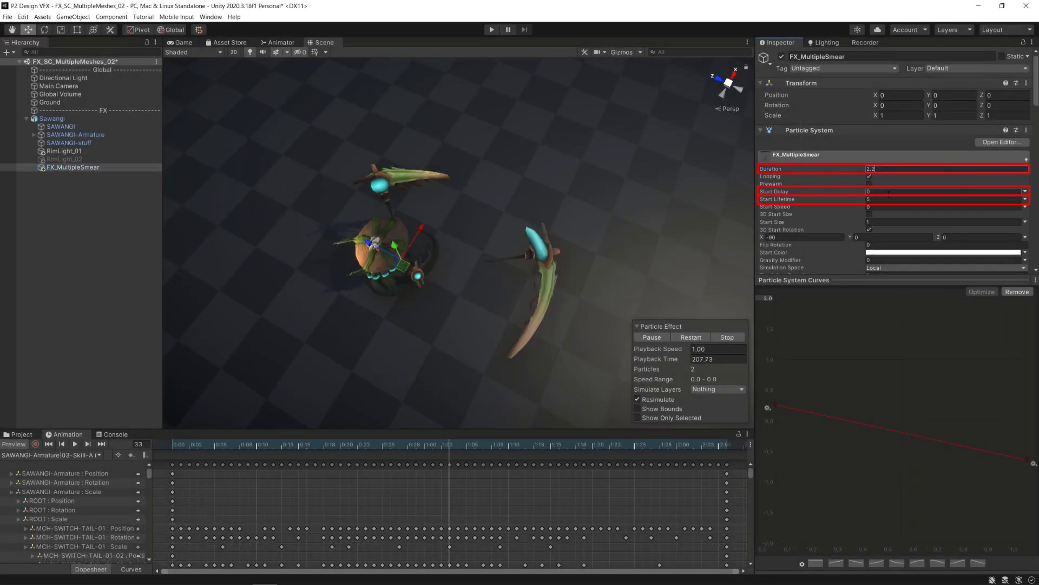
# - Commit the shortened Start Lifetime value on FX_MultipleSmear
pyautogui.press('Tab')
pyautogui.write('0.18')
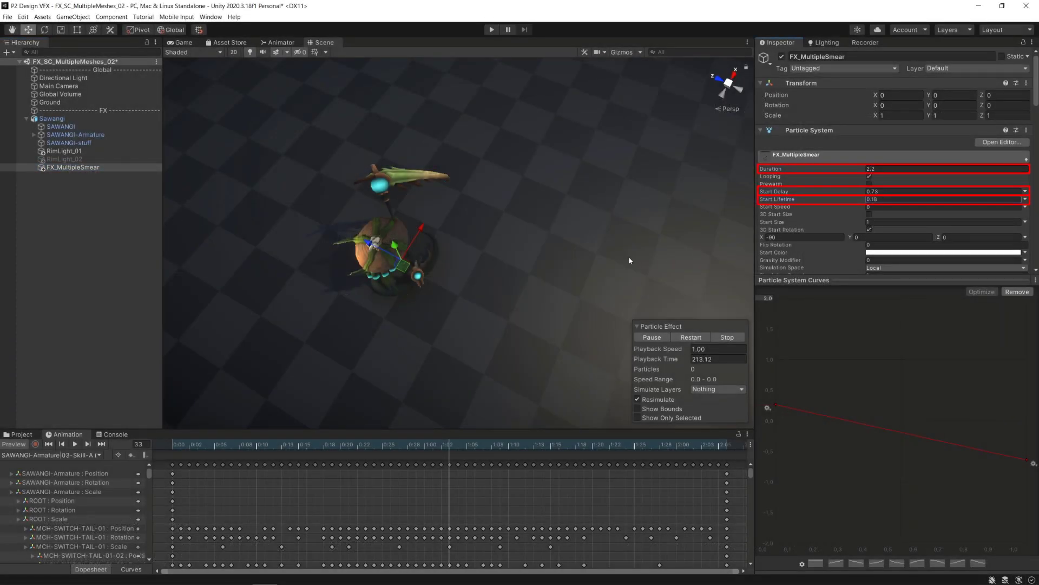